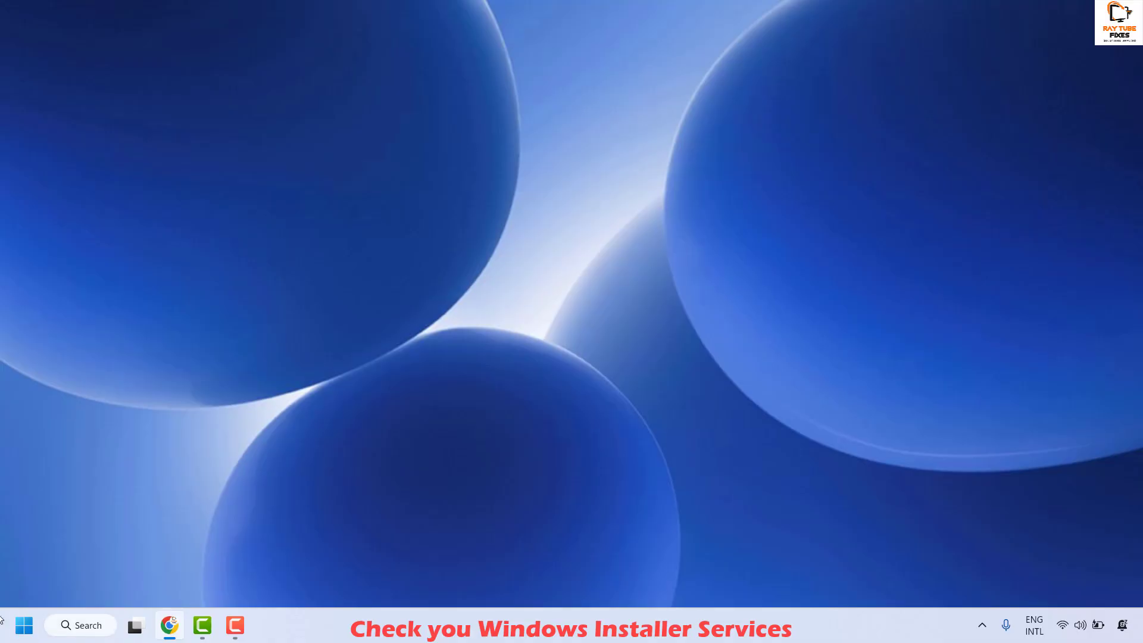
# Run services.msc from the Start menu's Run box to open the Services console.
pyautogui.rightClick(24, 625)
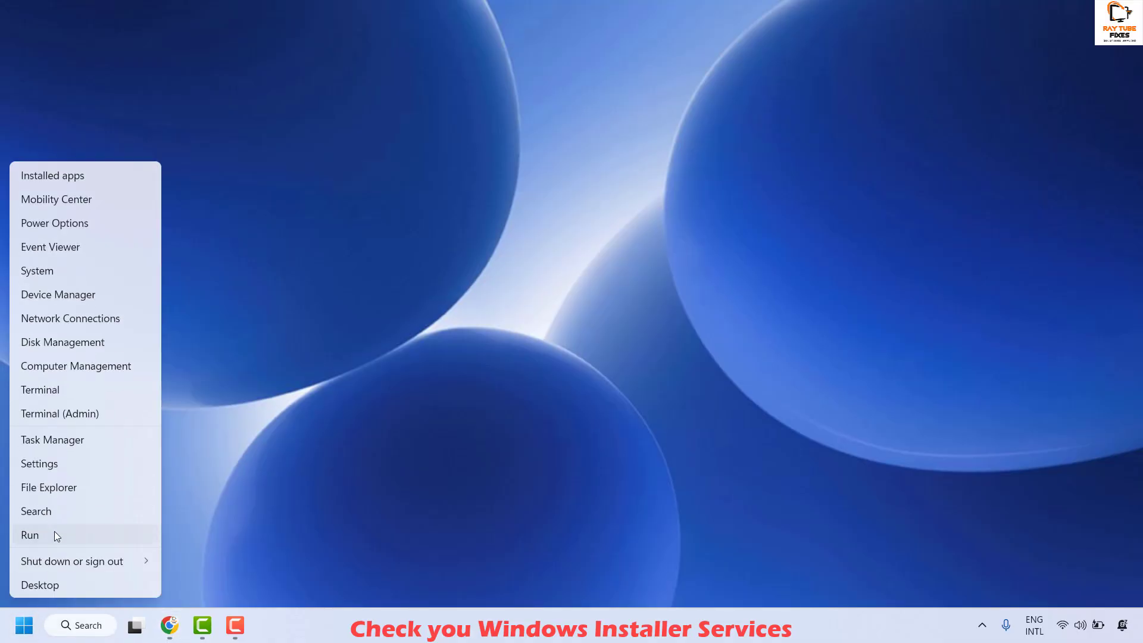
pyautogui.click(55, 533)
pyautogui.write('s')
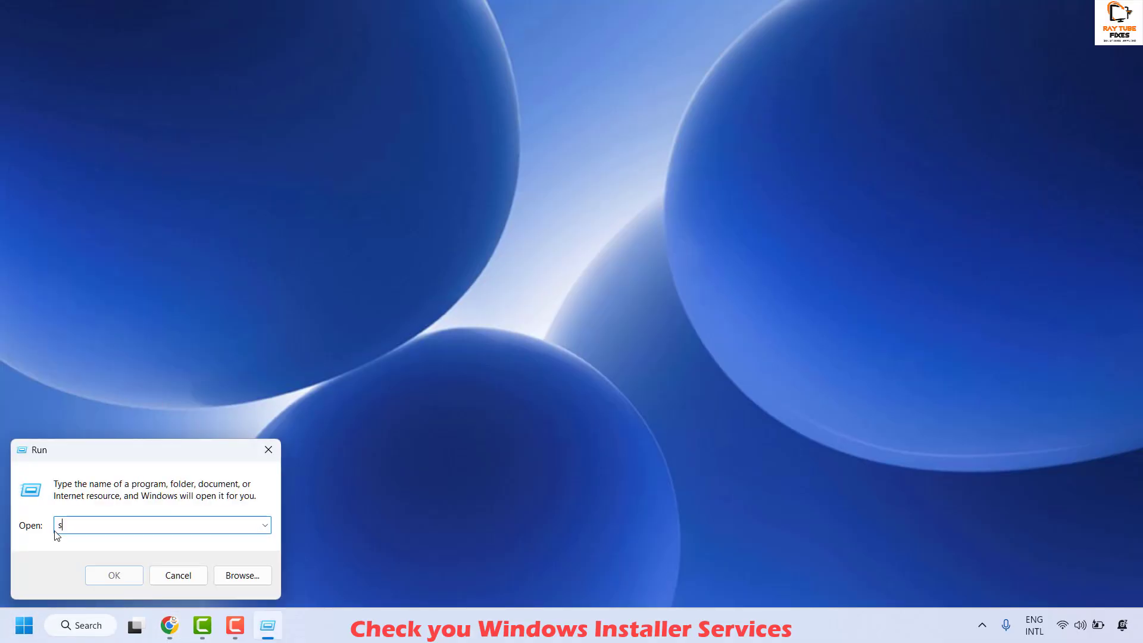
pyautogui.write('ervices.msc')
pyautogui.press('Return')
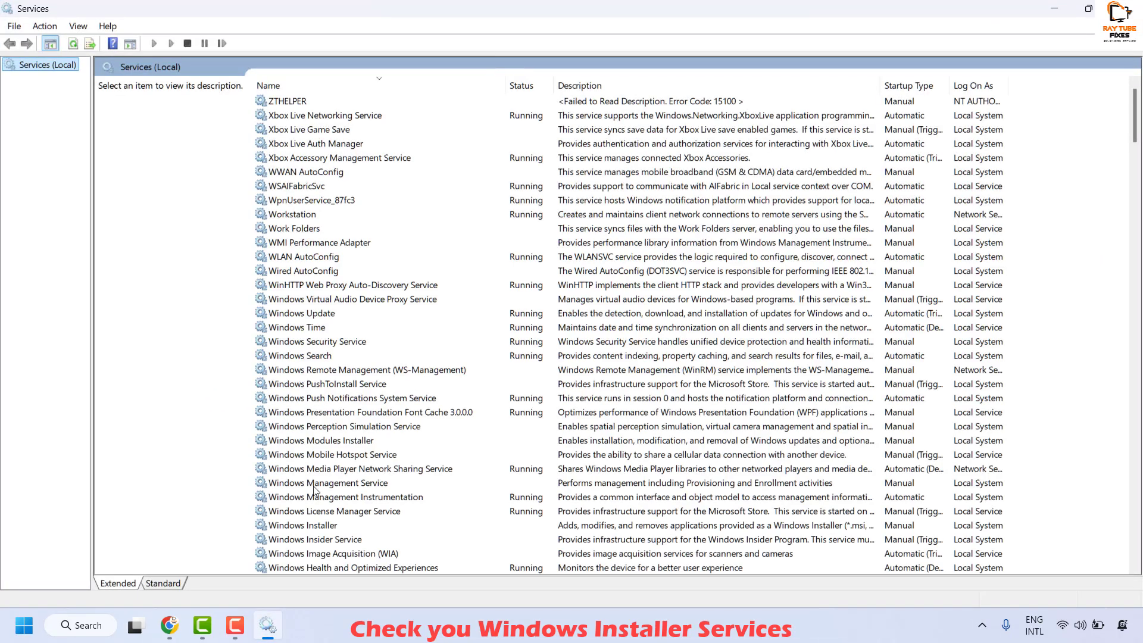
# Start the Windows Installer service from its Properties, restart it, then close Services.
pyautogui.click(320, 529)
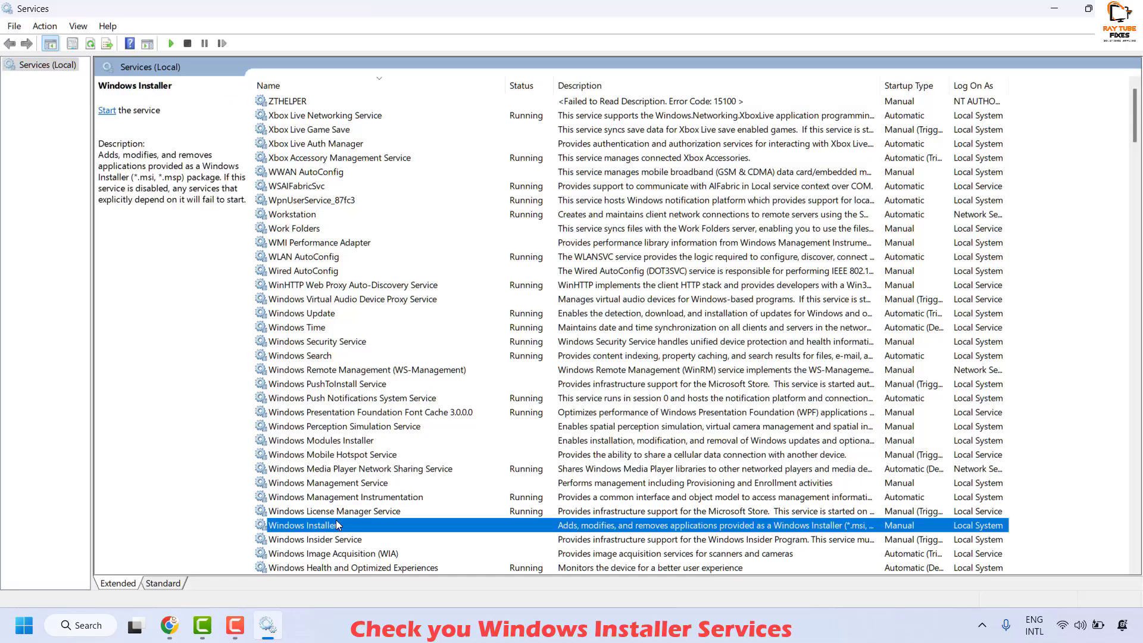
pyautogui.scroll(-2, 321, 529)
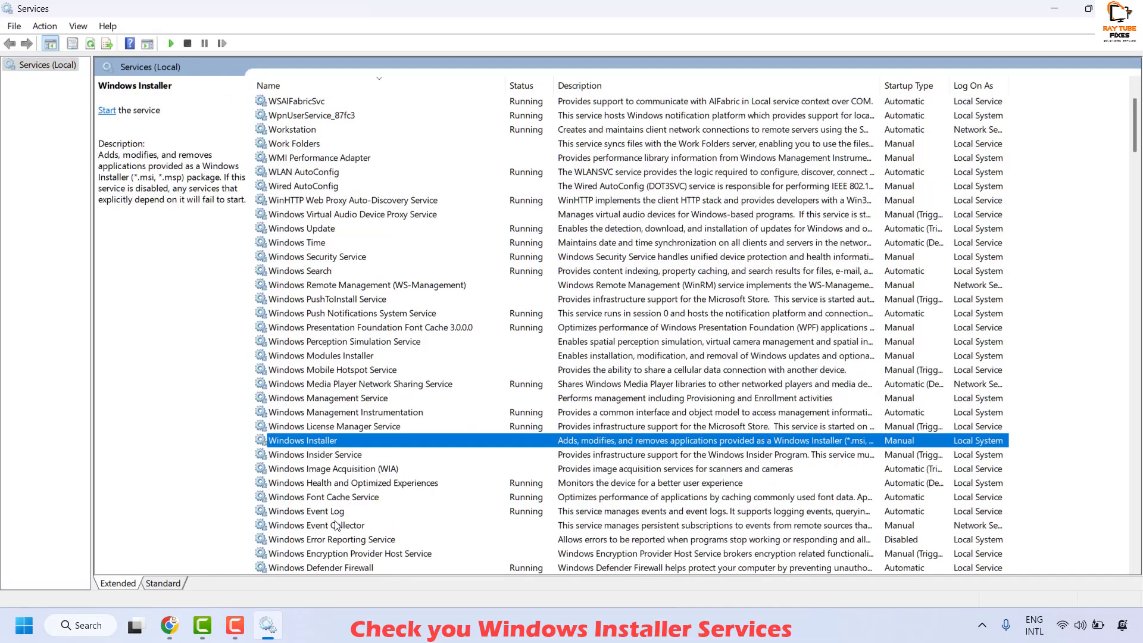
pyautogui.rightClick(329, 445)
pyautogui.click(390, 408)
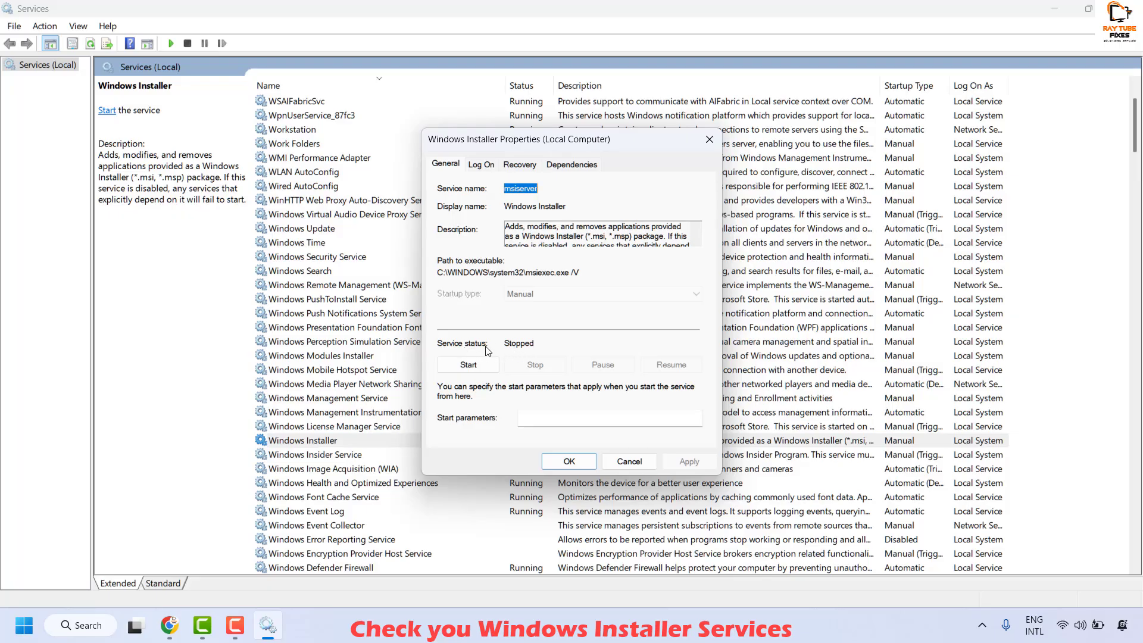
pyautogui.click(473, 364)
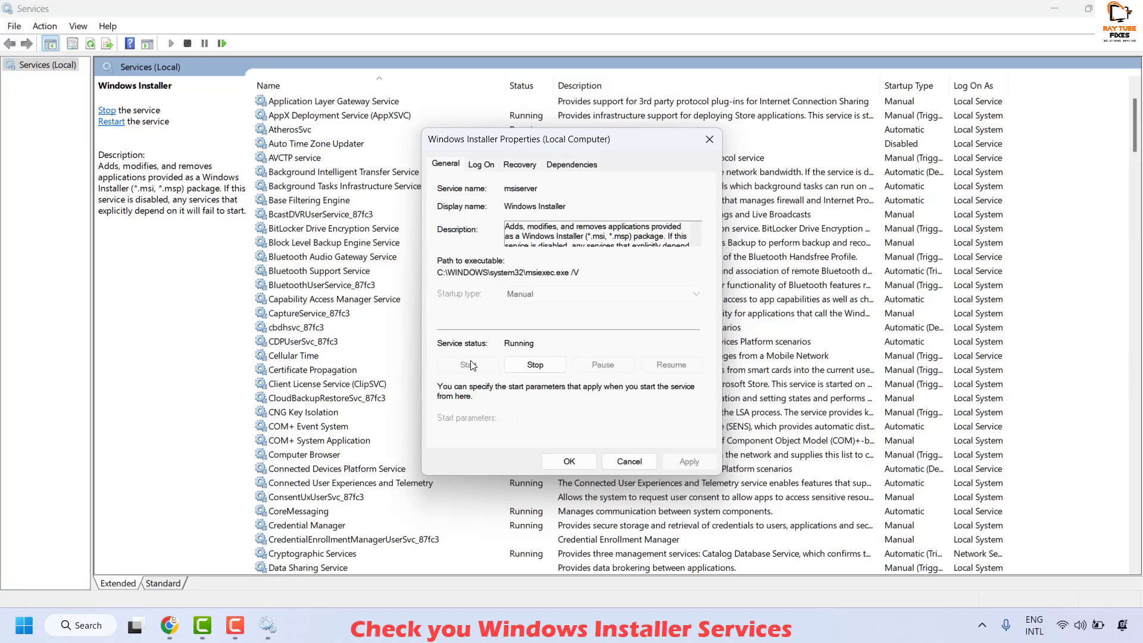
pyautogui.click(562, 466)
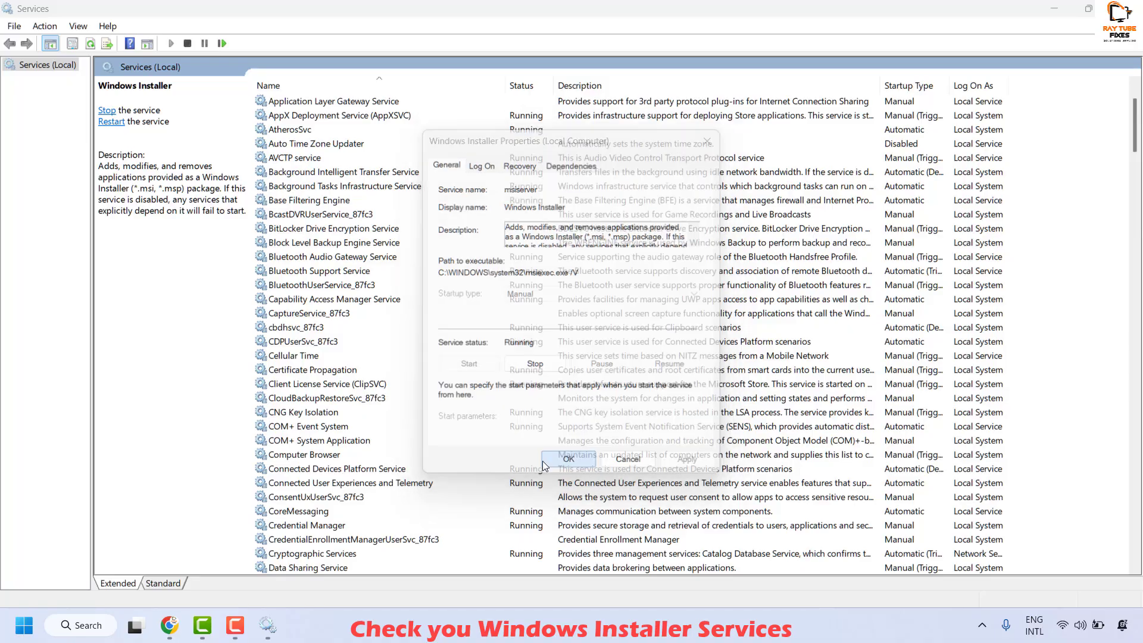
pyautogui.click(113, 123)
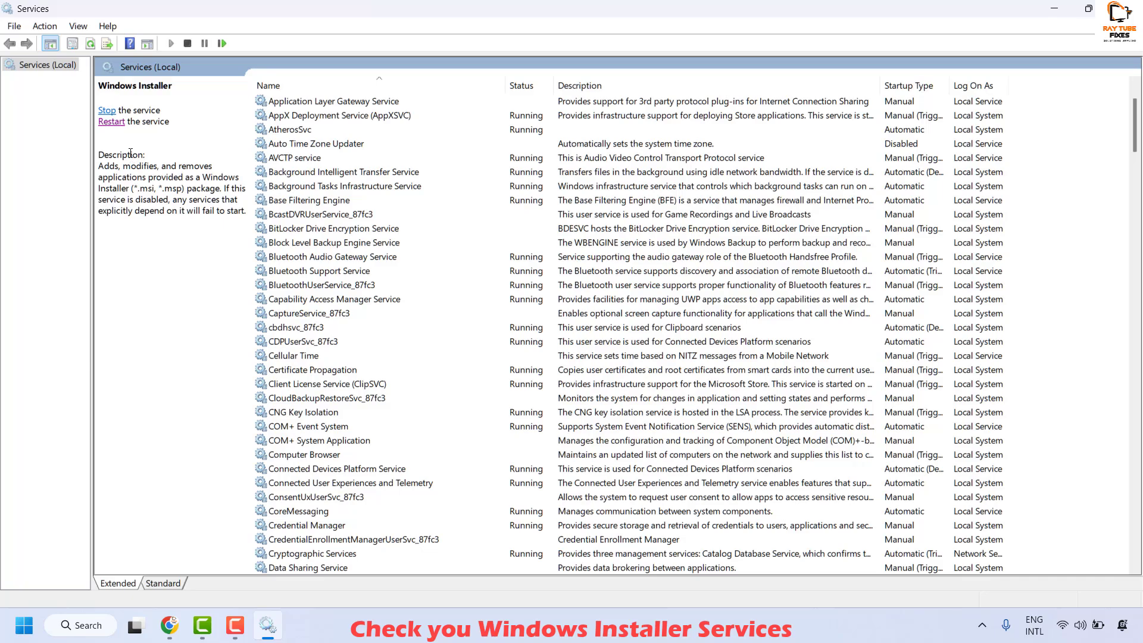
pyautogui.hotkey('alt', 'F4')
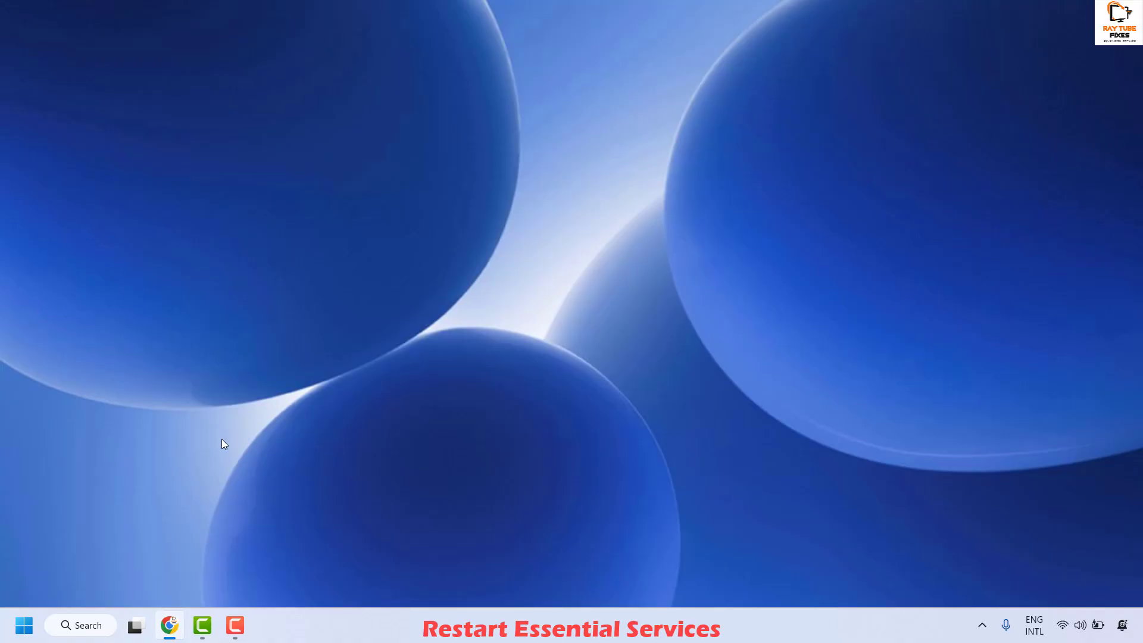
# Reopen the Services console by running services.msc from the Run box.
pyautogui.rightClick(28, 622)
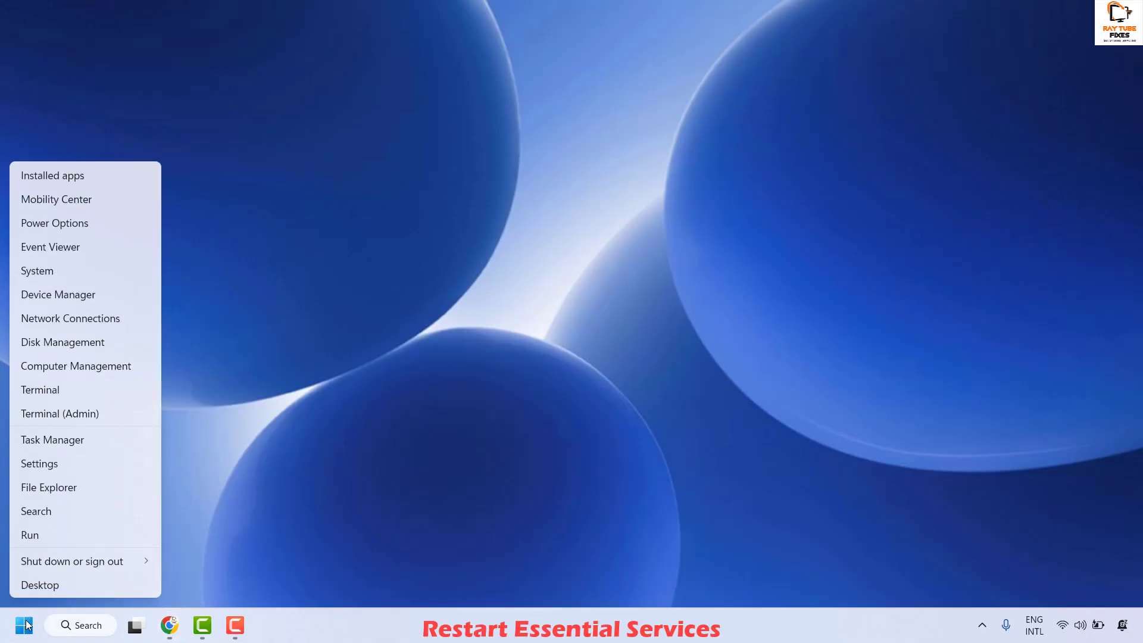
pyautogui.click(54, 538)
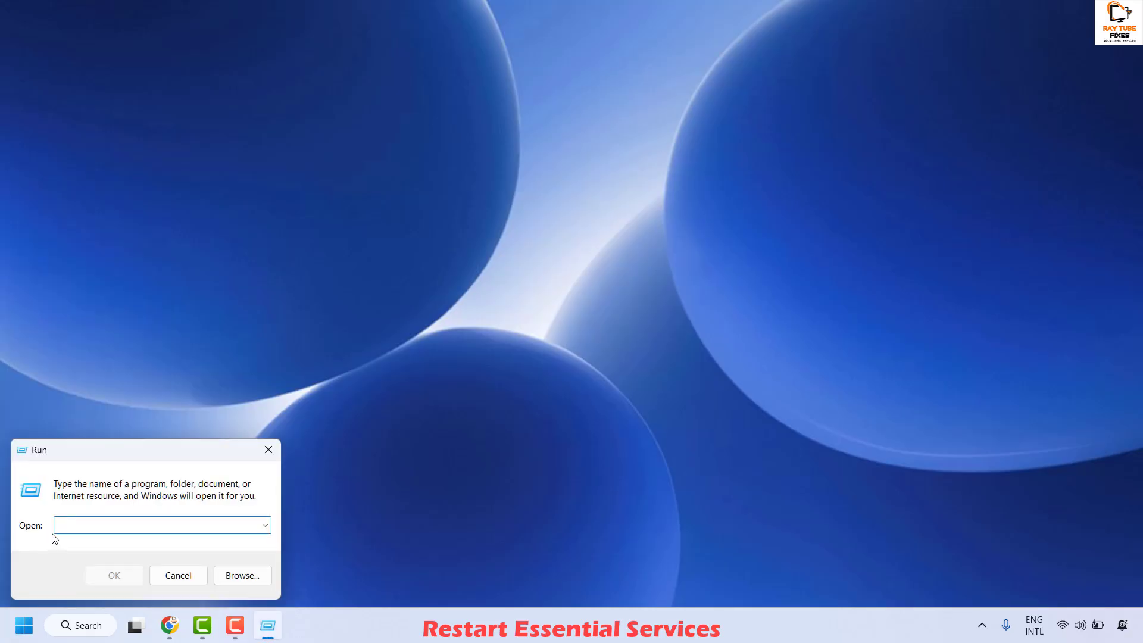
pyautogui.write('services.msc')
pyautogui.press('Return')
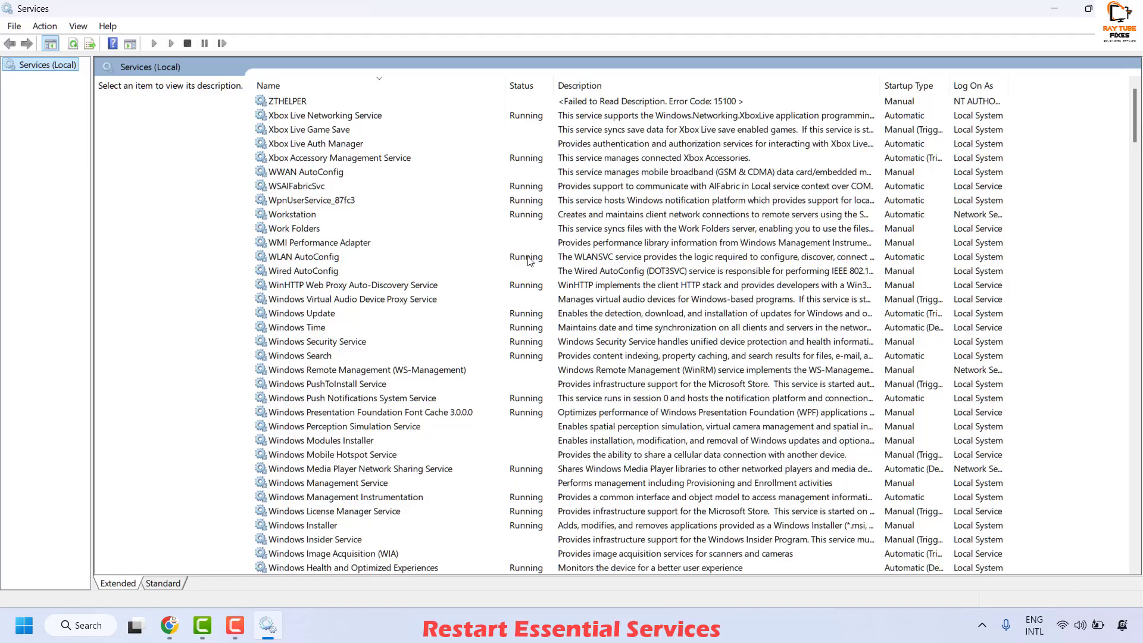
# Set the Windows Update service's startup type to Automatic, apply and confirm.
pyautogui.click(322, 314)
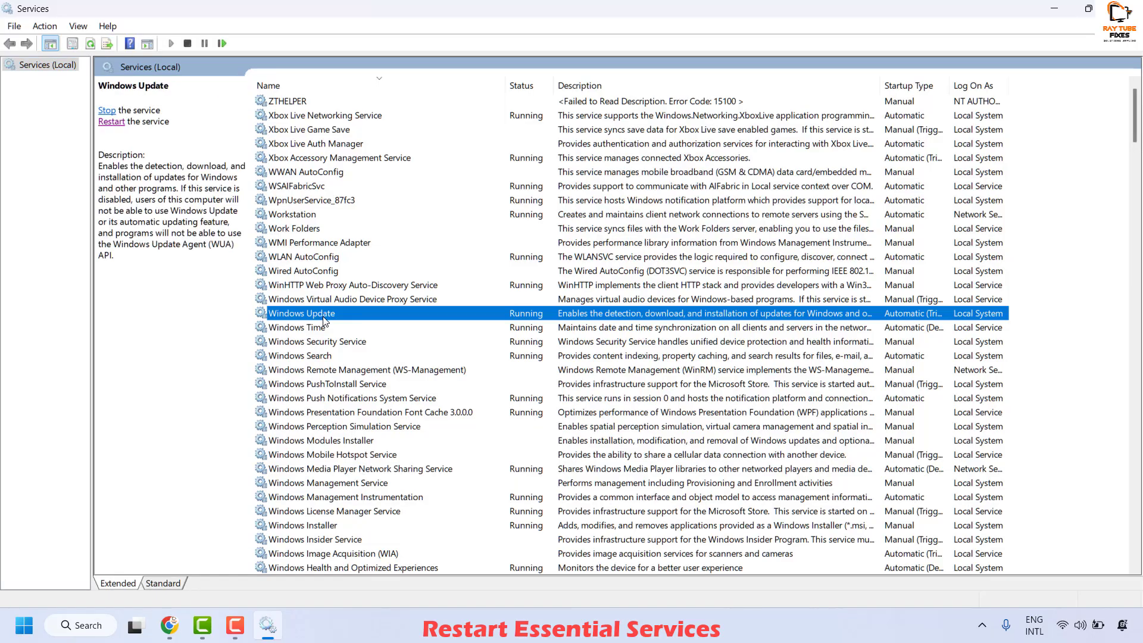
pyautogui.rightClick(322, 319)
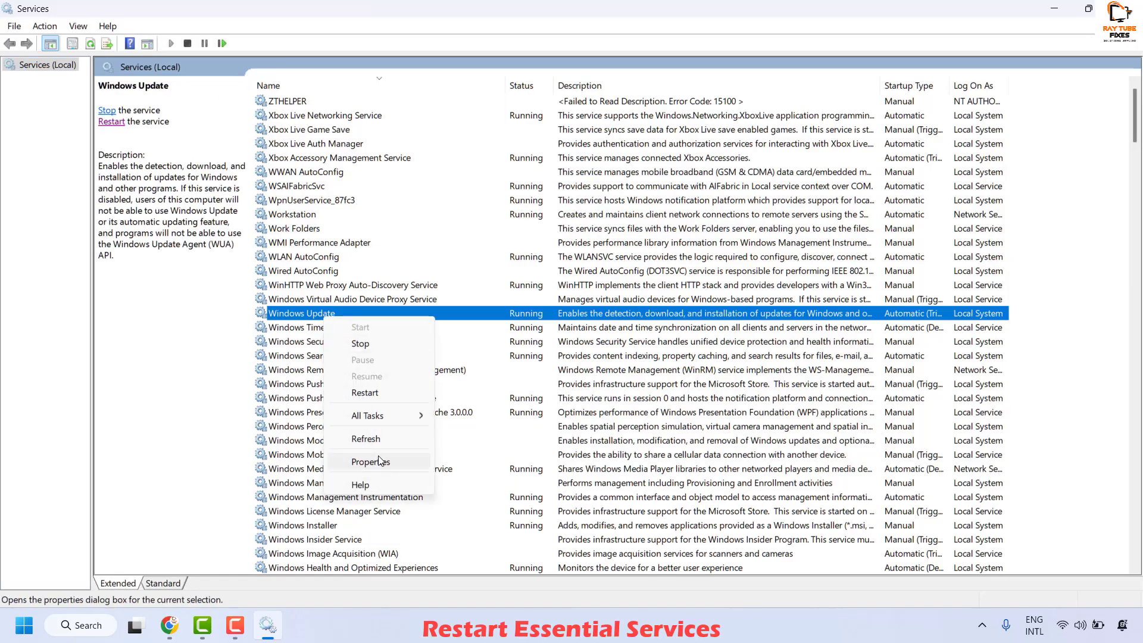
pyautogui.click(379, 456)
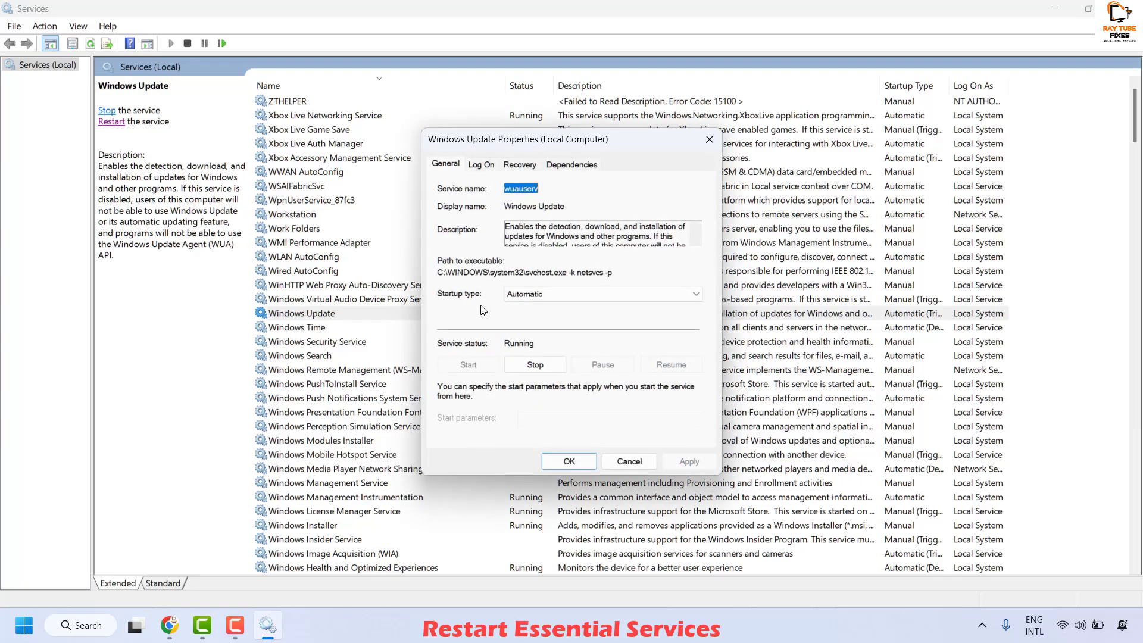
pyautogui.click(563, 302)
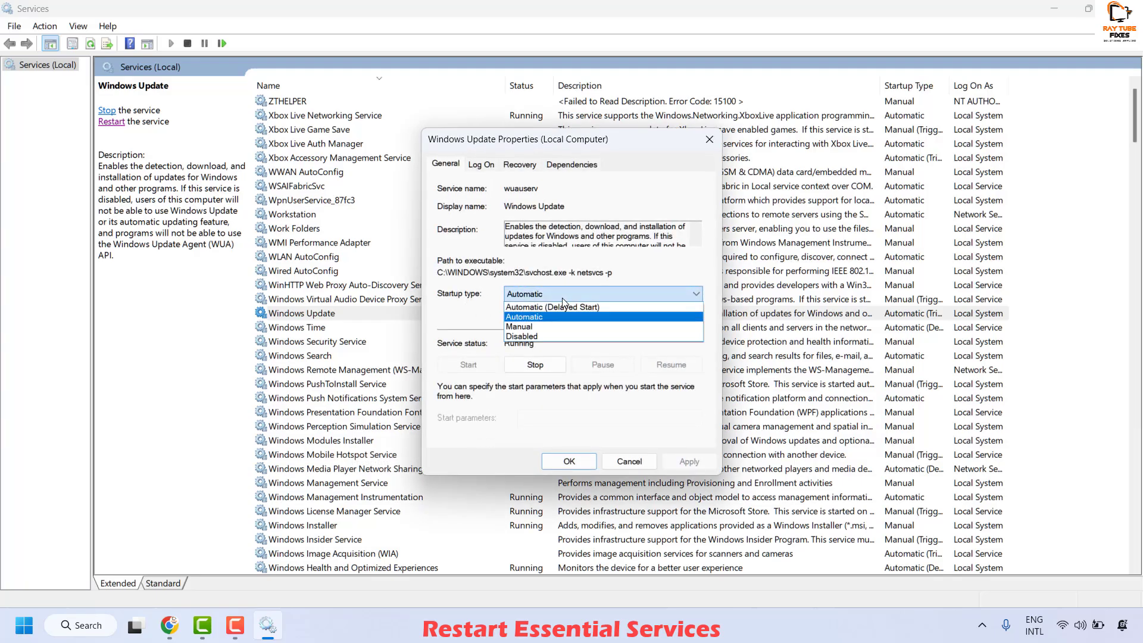
pyautogui.click(562, 298)
pyautogui.click(545, 298)
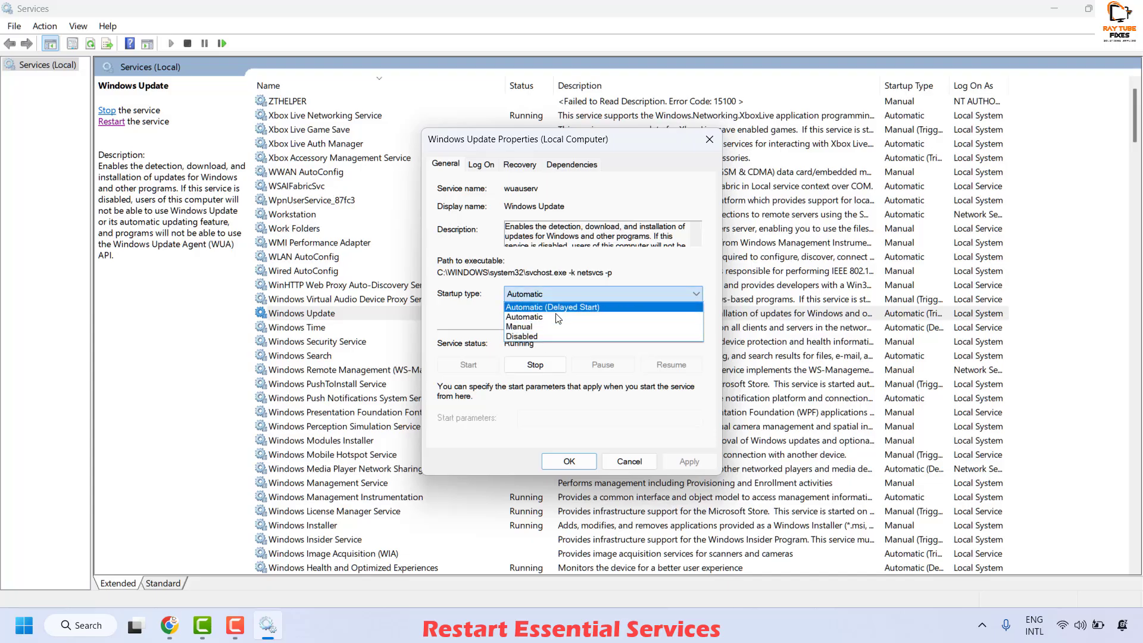
pyautogui.click(558, 317)
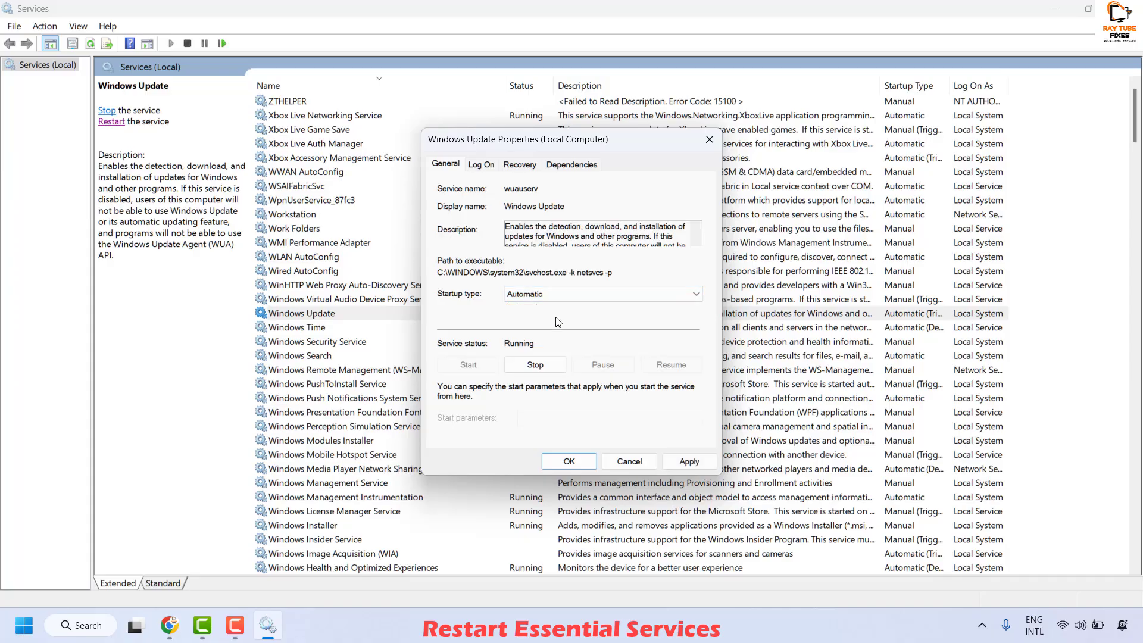
pyautogui.click(675, 466)
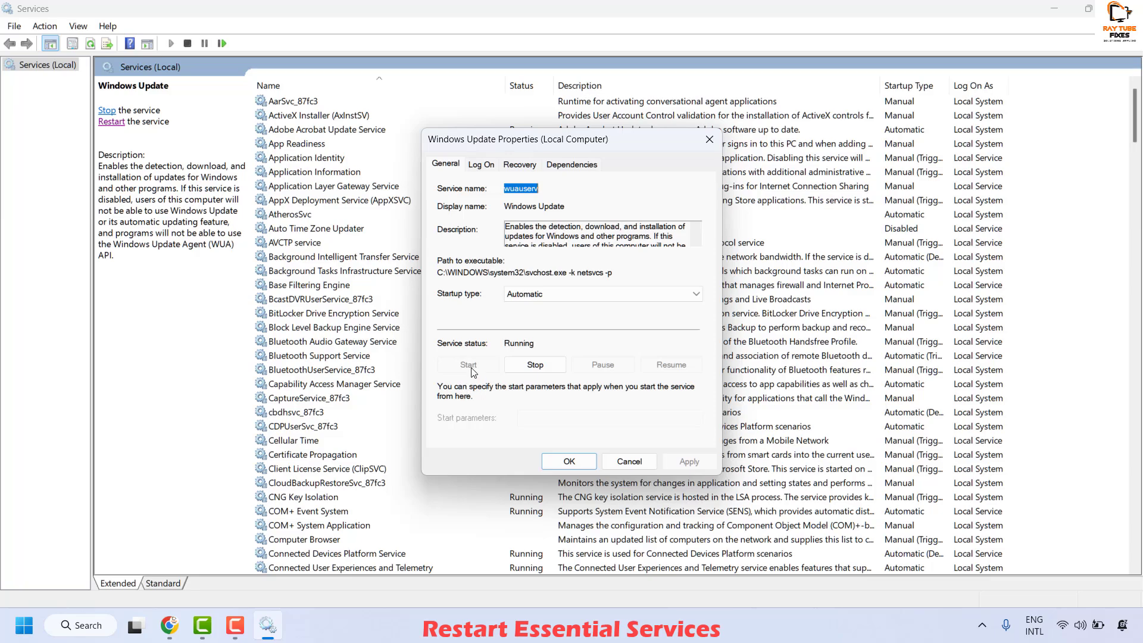
pyautogui.click(563, 464)
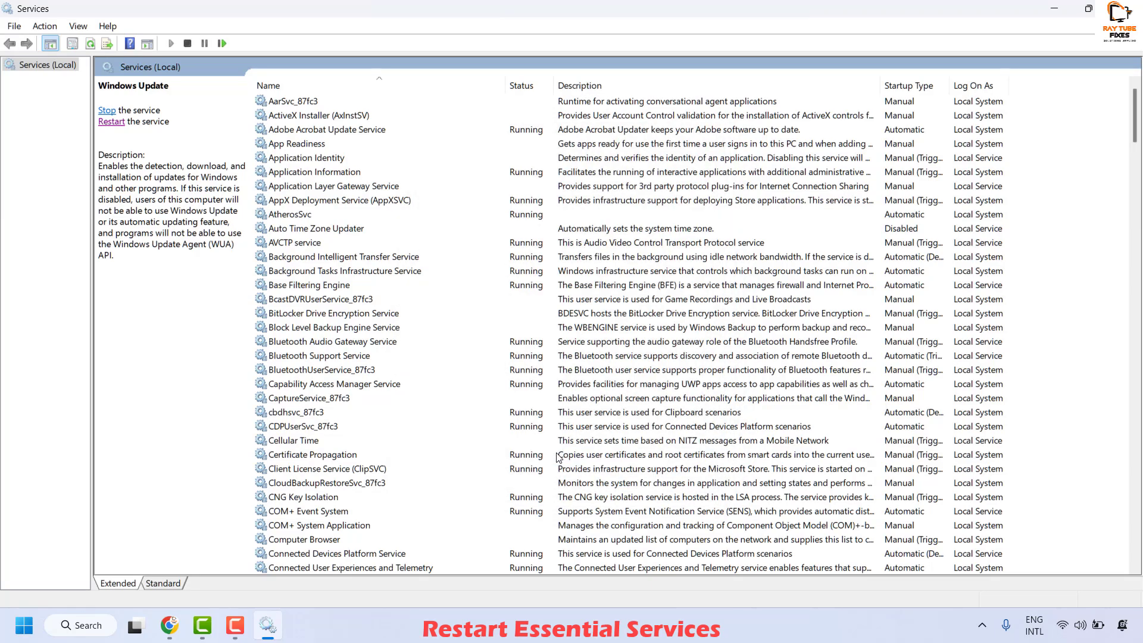
# Restart the Windows Update service and jump to BITS in the list.
pyautogui.click(112, 122)
pyautogui.click(316, 499)
pyautogui.press('b')
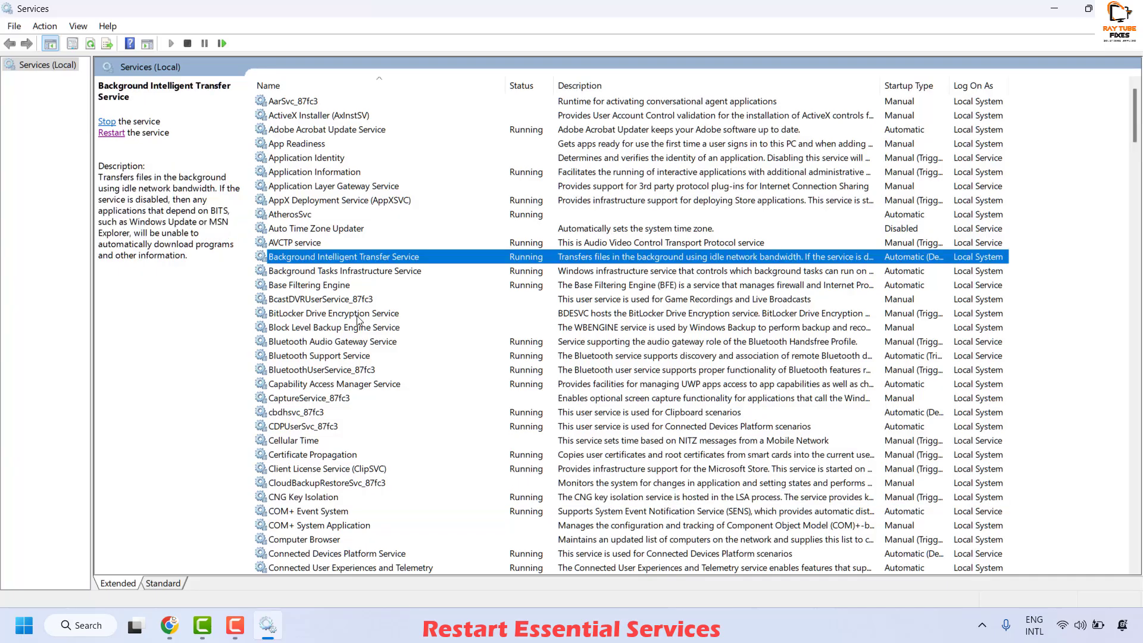
# Change BITS startup type from Automatic (Delayed Start) to Automatic and apply.
pyautogui.rightClick(322, 260)
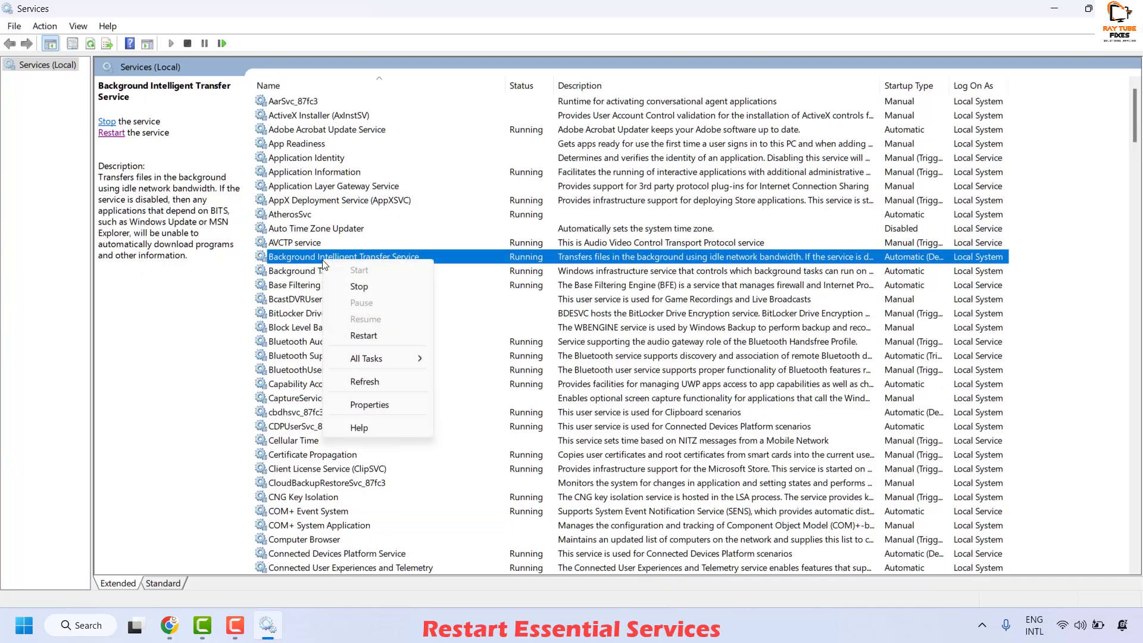
pyautogui.press('Escape')
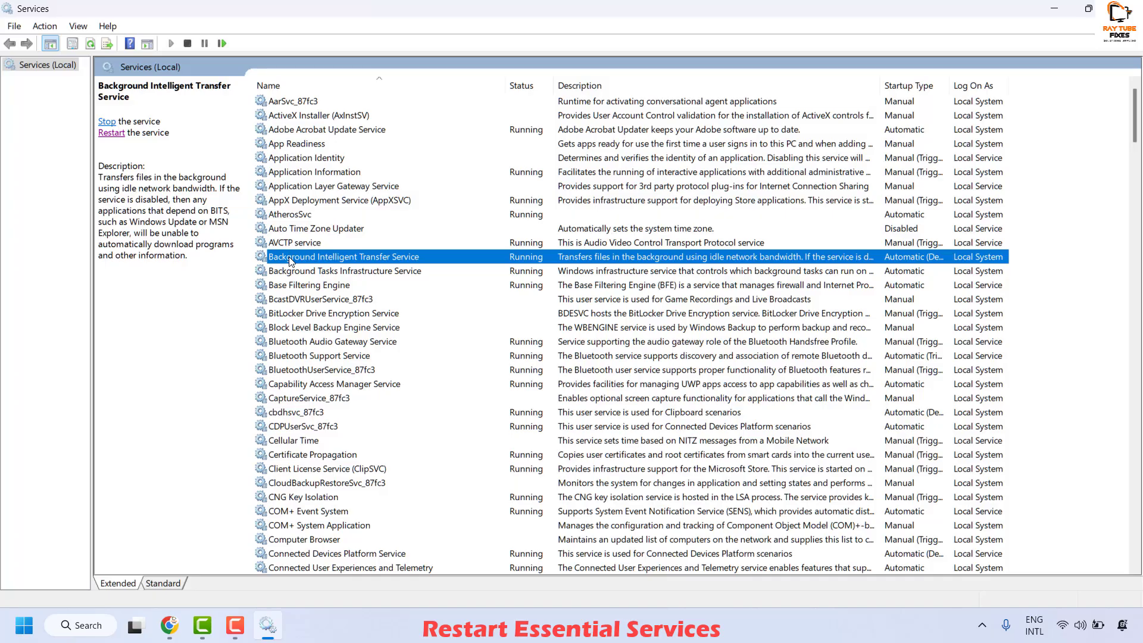
pyautogui.rightClick(292, 260)
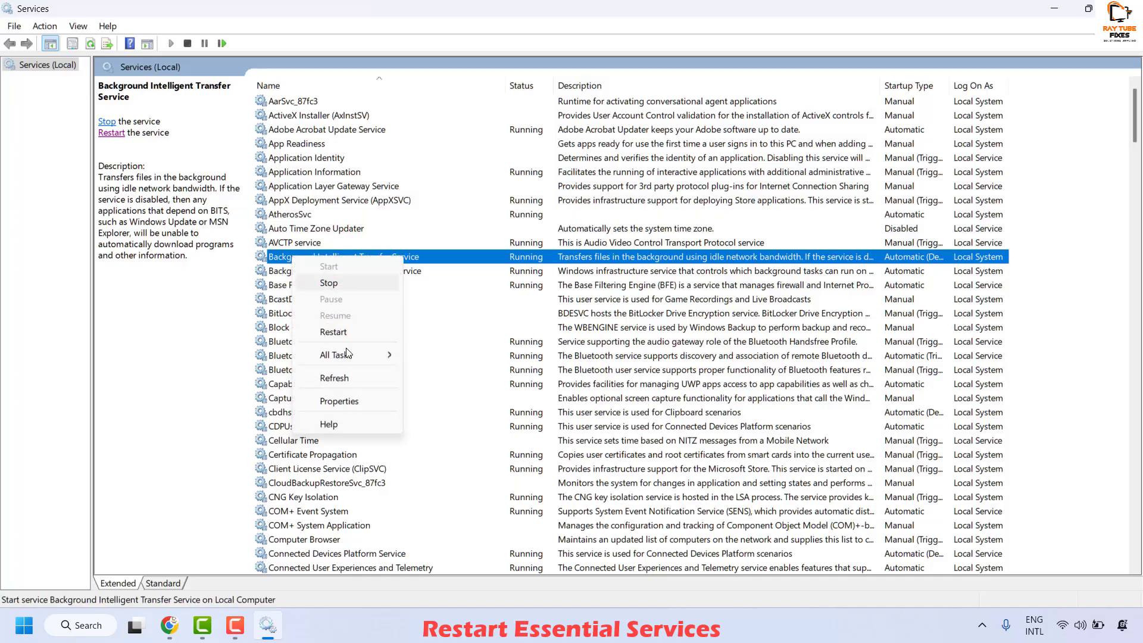
pyautogui.click(362, 403)
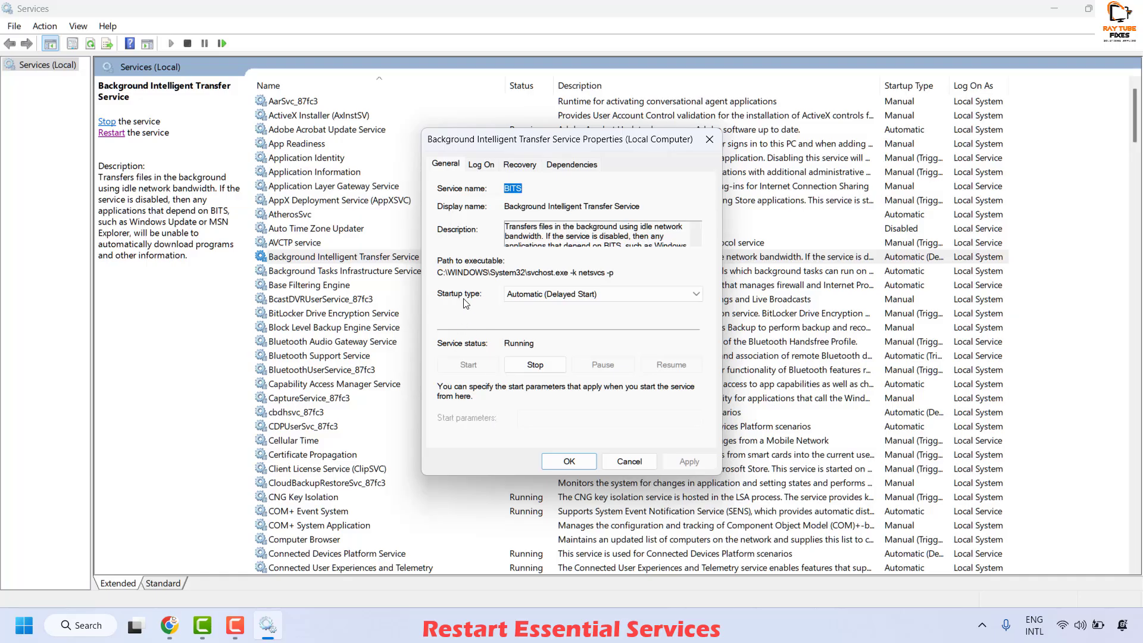
pyautogui.click(557, 295)
pyautogui.click(527, 317)
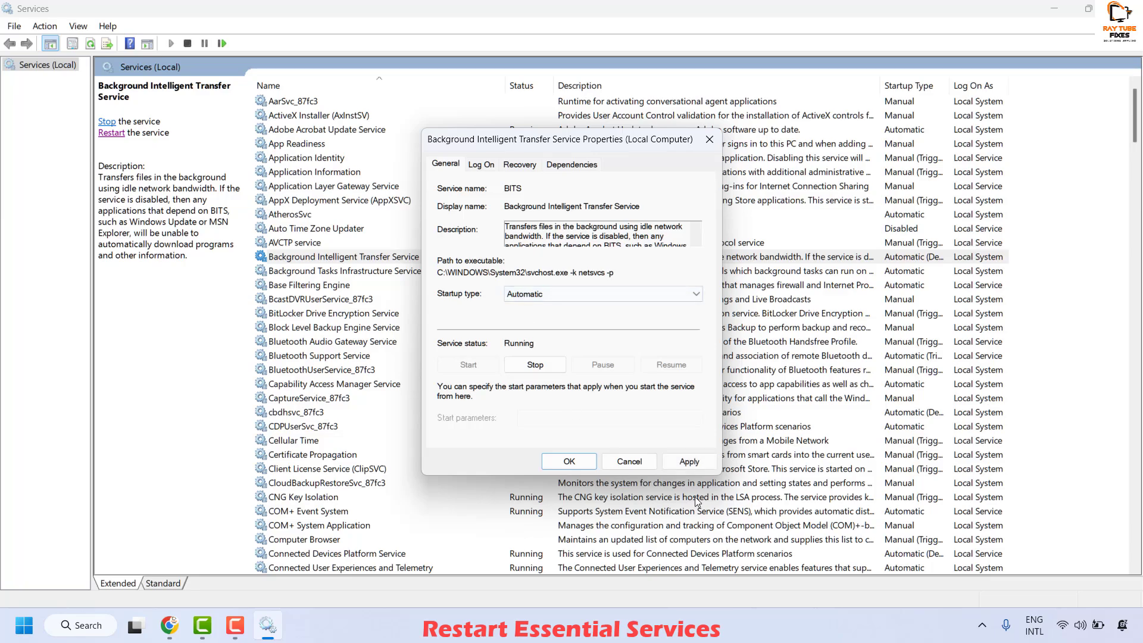
pyautogui.click(689, 461)
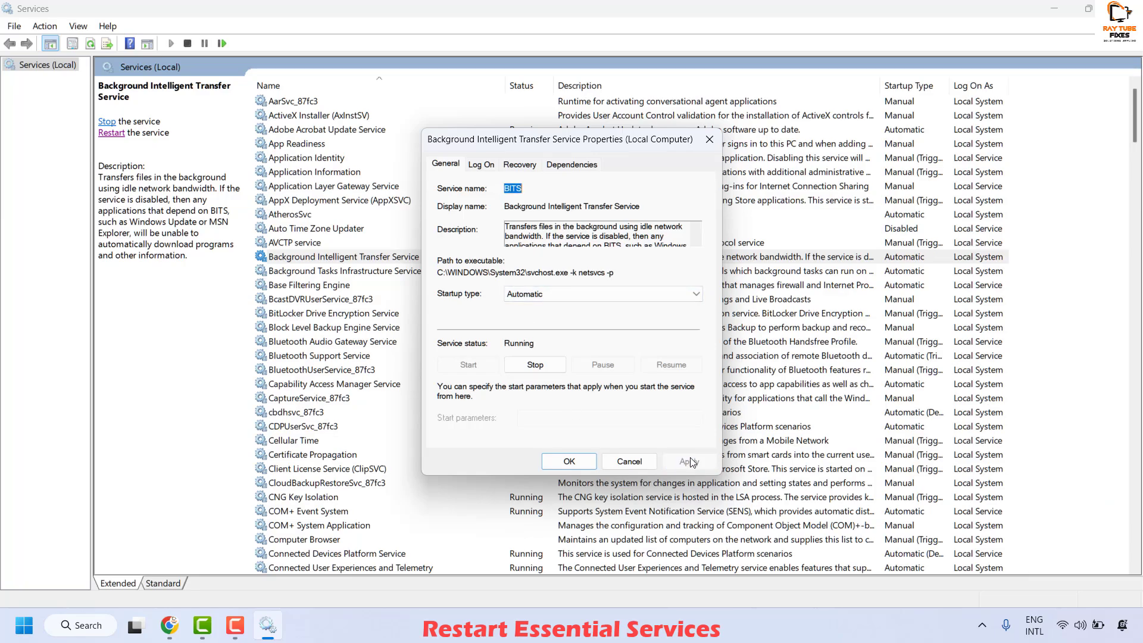
pyautogui.click(579, 463)
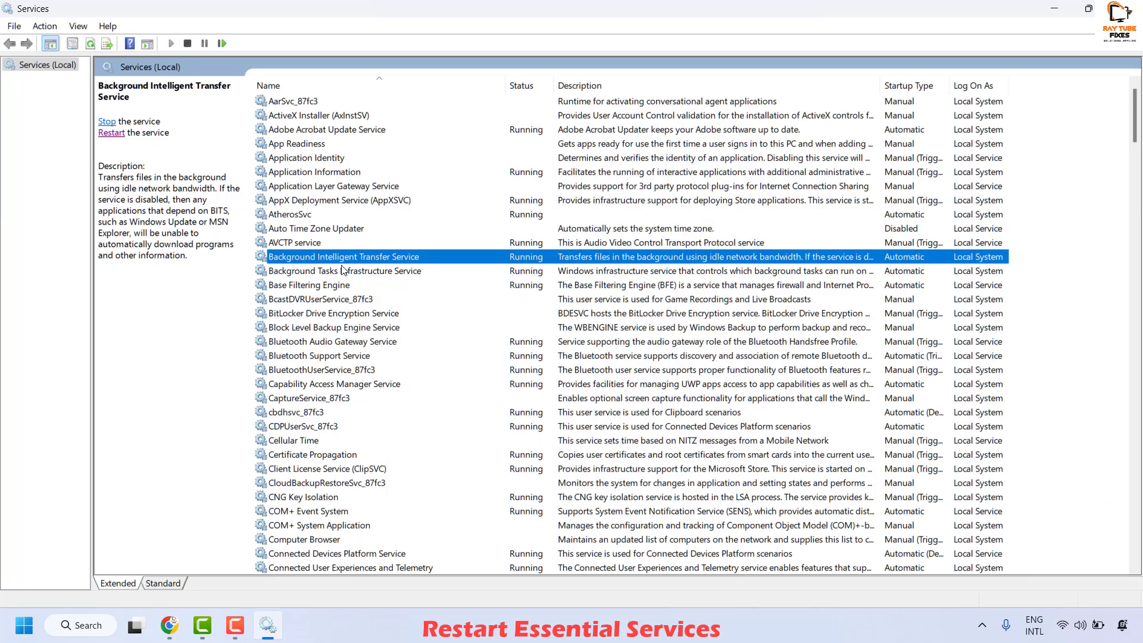
# Restart BITS, then set App Readiness to Automatic, start it and restart it.
pyautogui.click(111, 135)
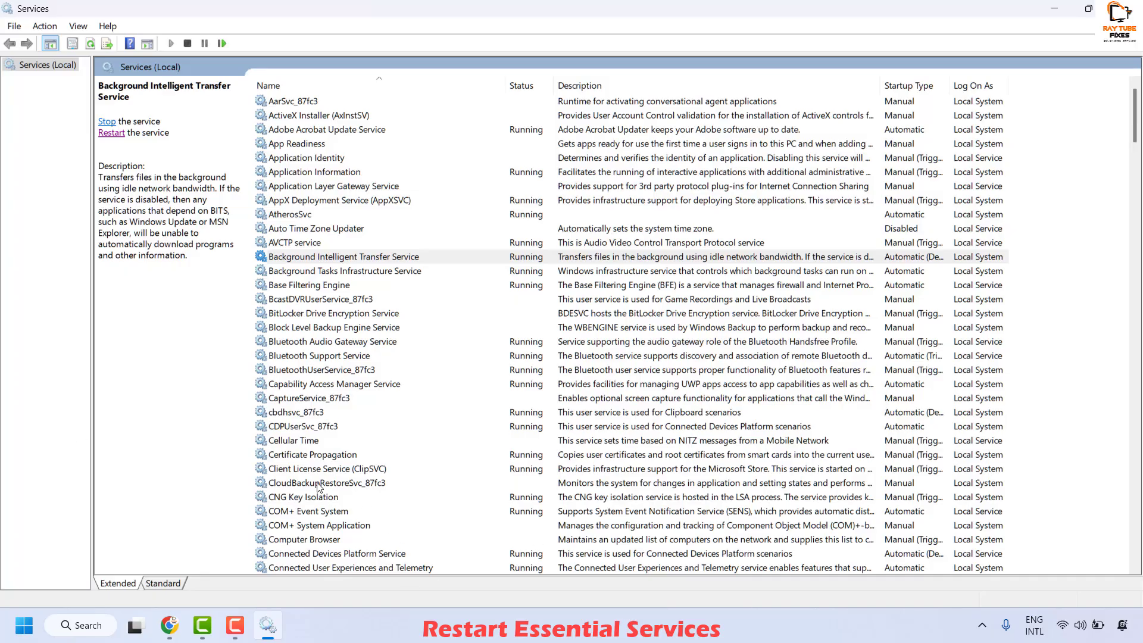
pyautogui.rightClick(304, 149)
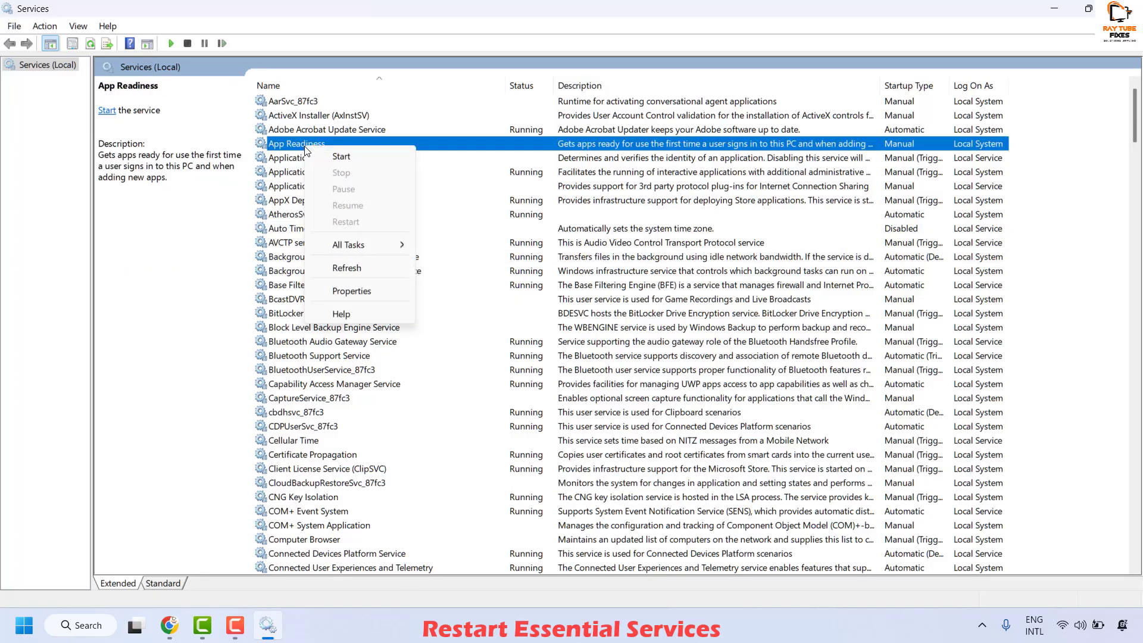
pyautogui.click(357, 291)
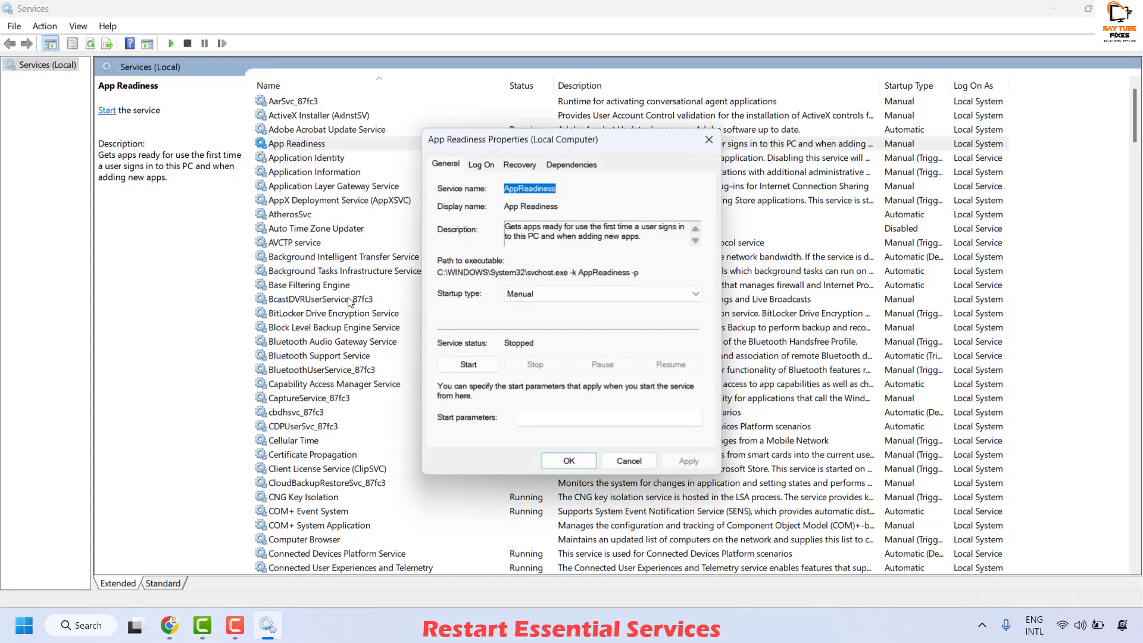
pyautogui.click(535, 294)
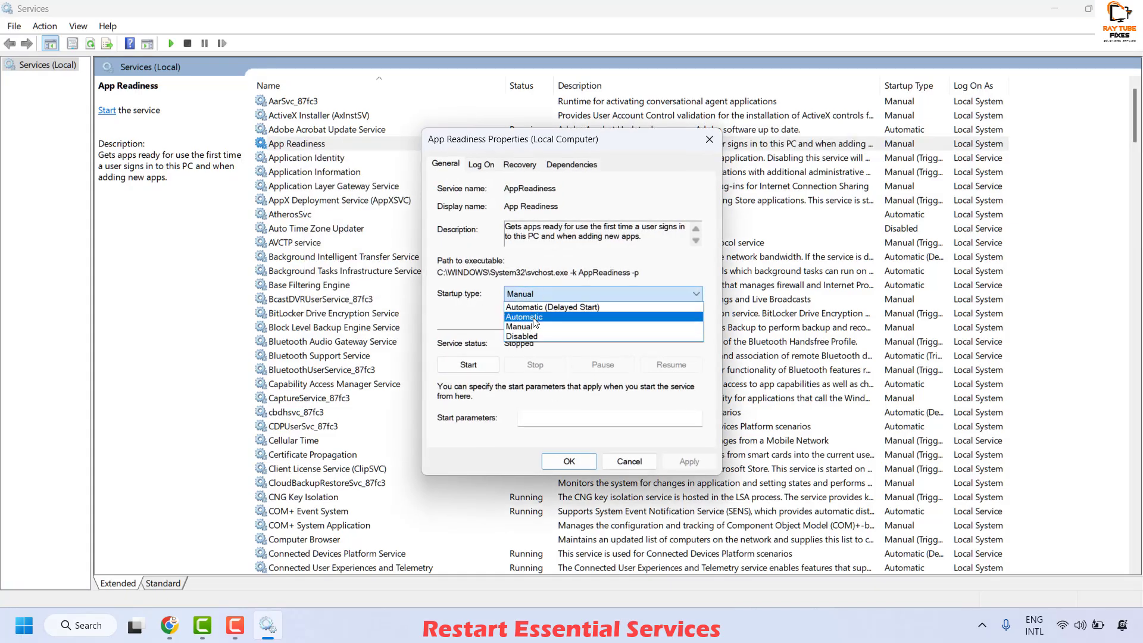
pyautogui.click(525, 317)
pyautogui.click(690, 465)
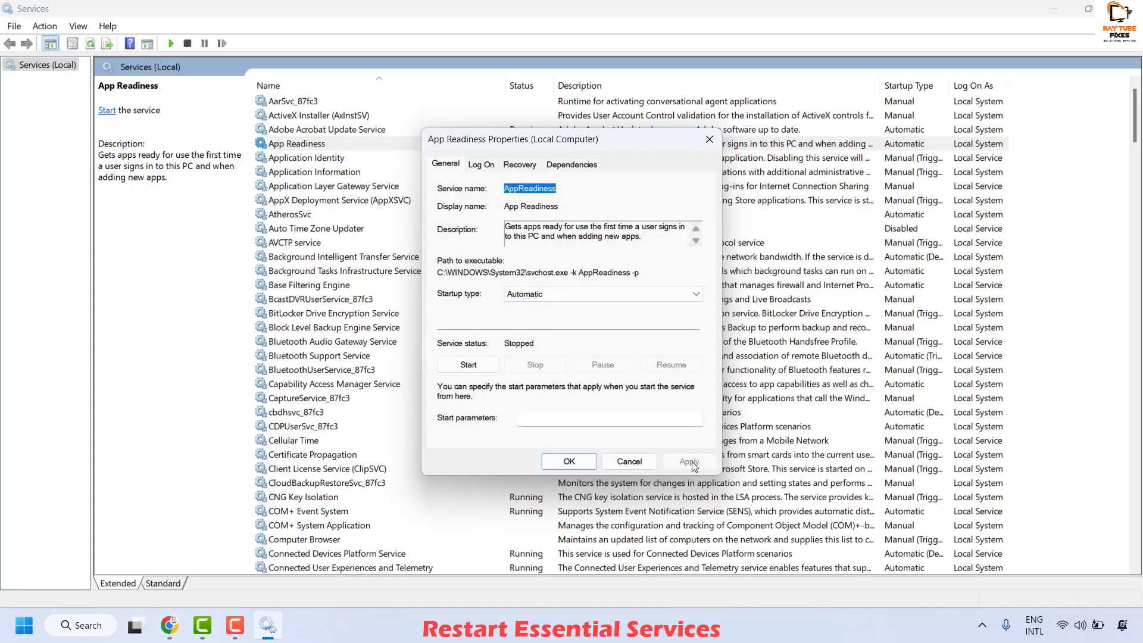
pyautogui.click(468, 365)
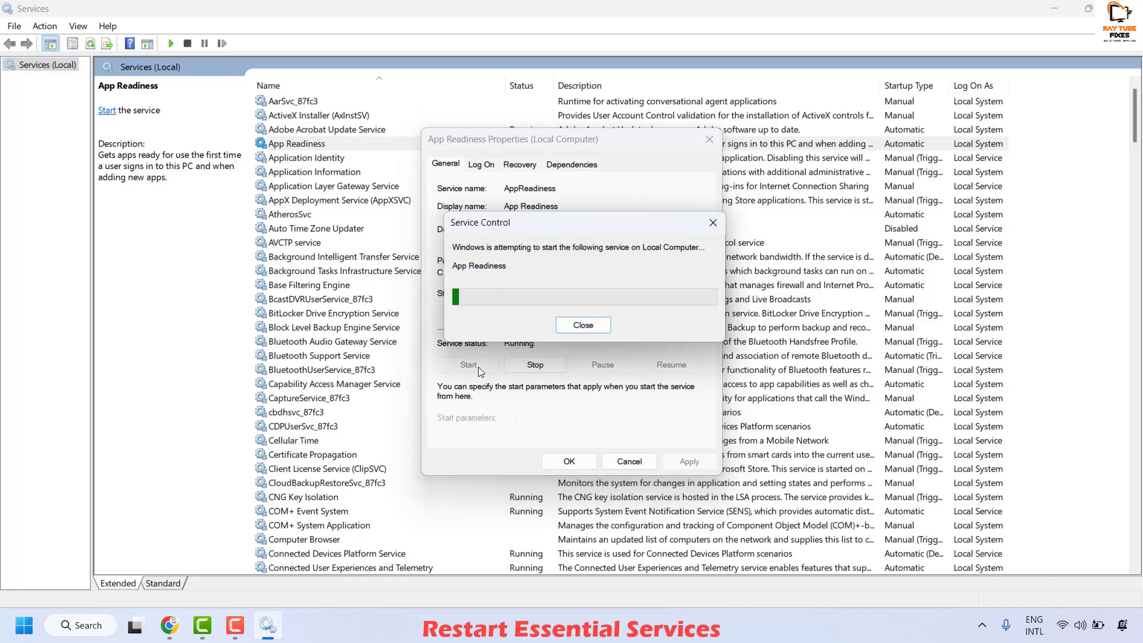
pyautogui.click(573, 457)
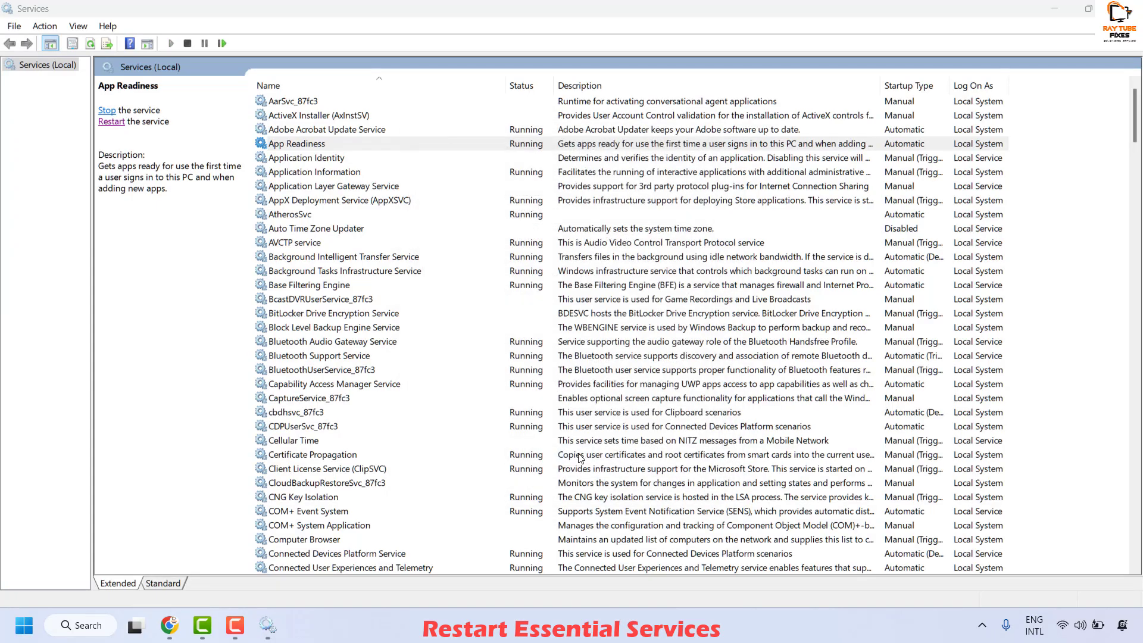
pyautogui.click(108, 123)
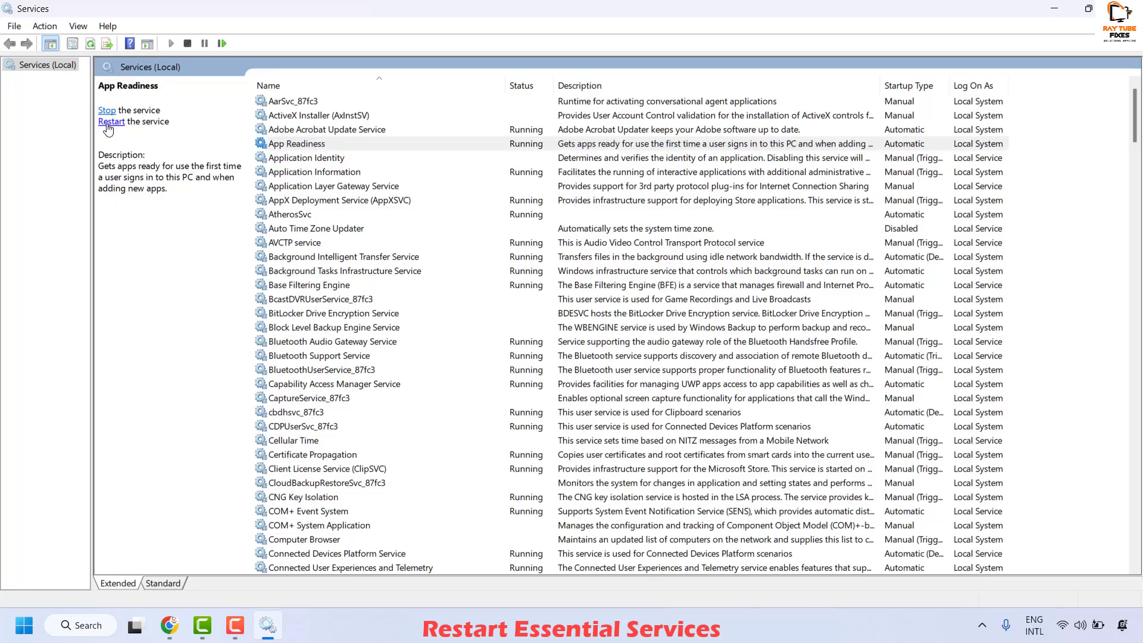
pyautogui.click(162, 192)
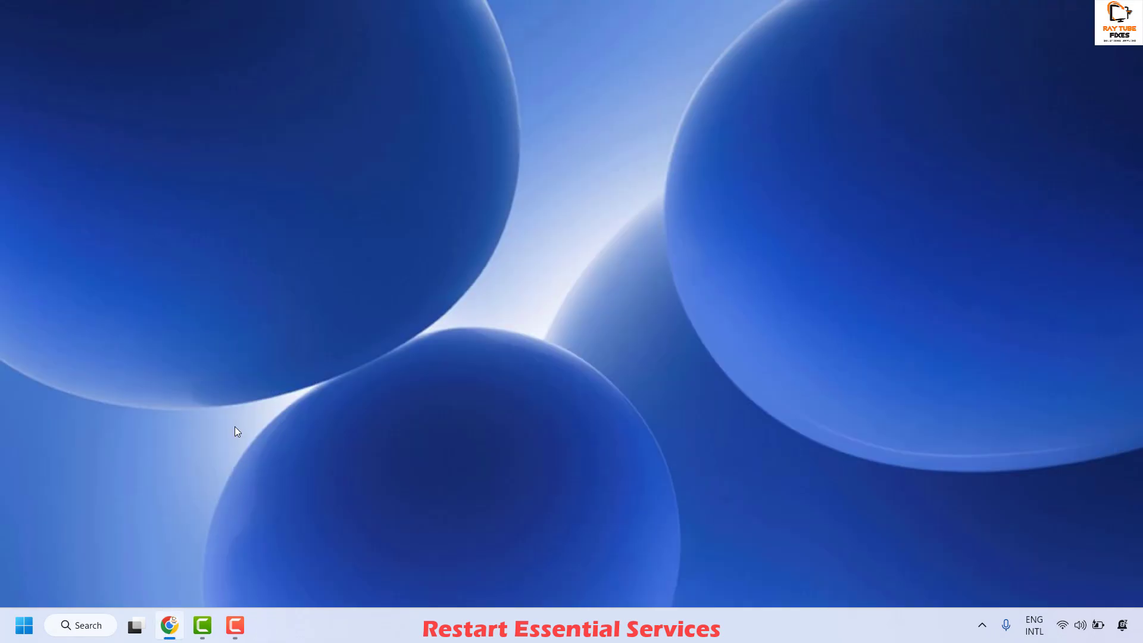
pyautogui.rightClick(23, 628)
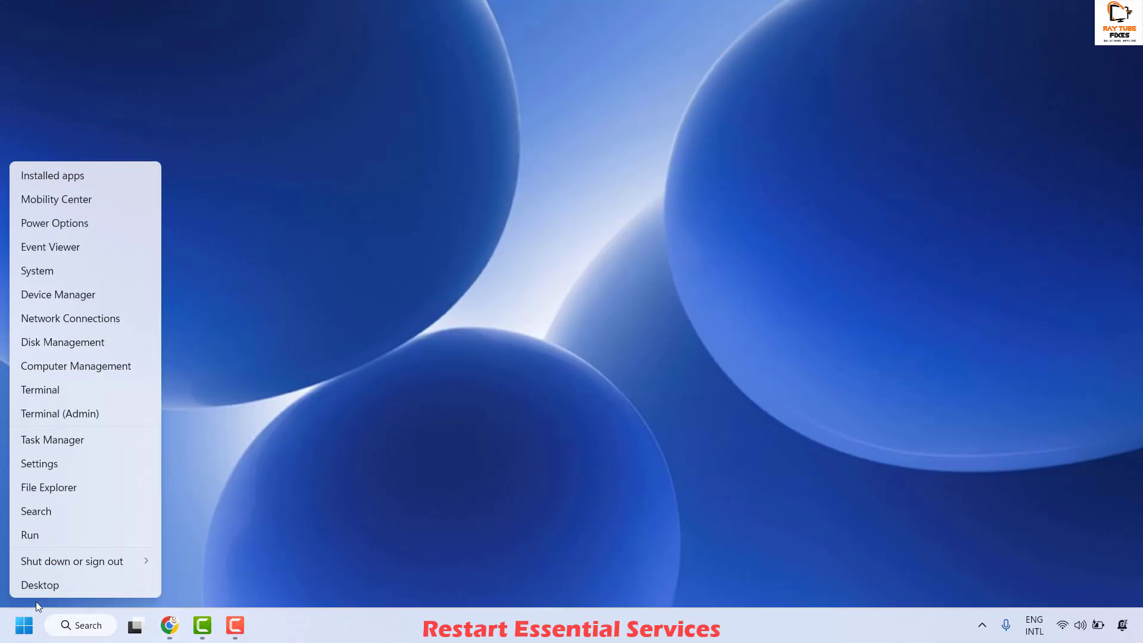
pyautogui.click(50, 470)
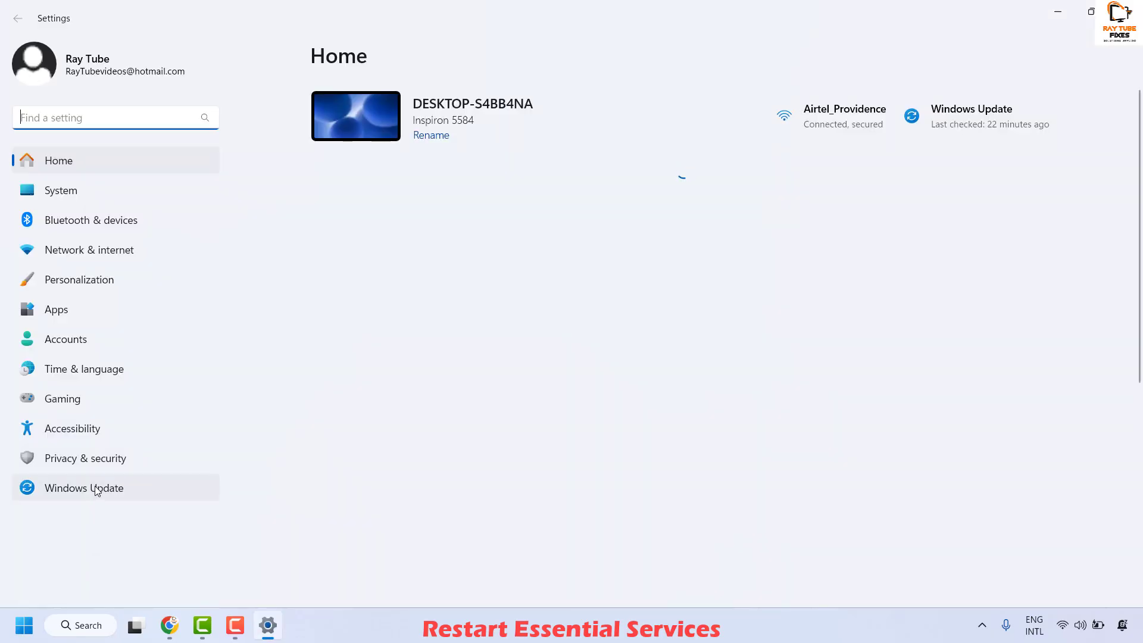
pyautogui.click(96, 488)
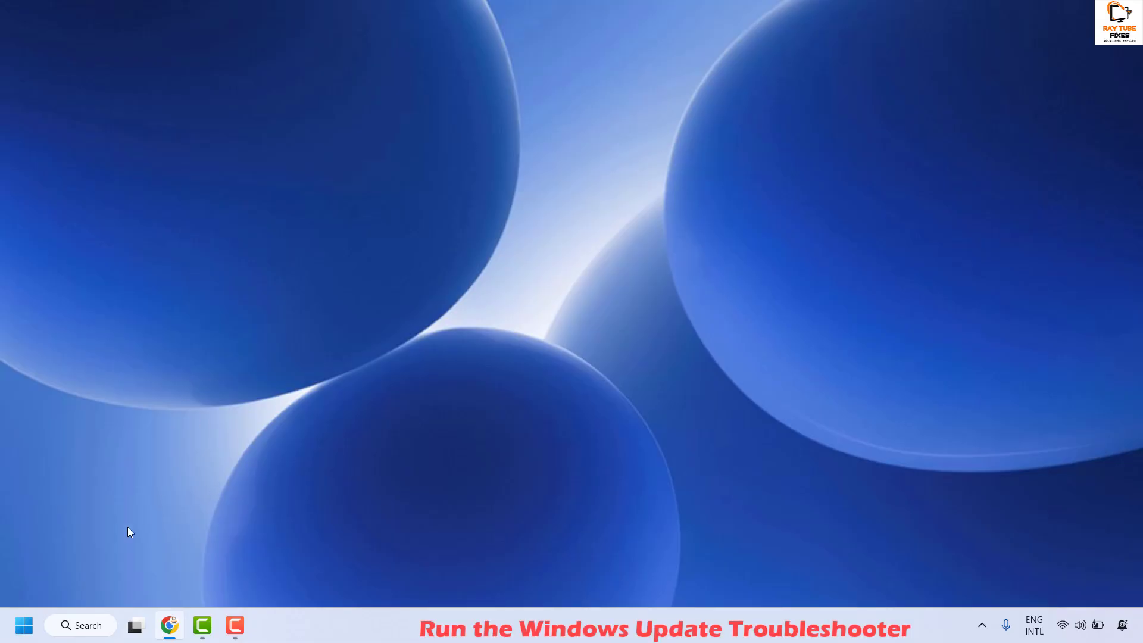
# Open Settings and go to System > Troubleshoot > Other troubleshooters.
pyautogui.rightClick(24, 624)
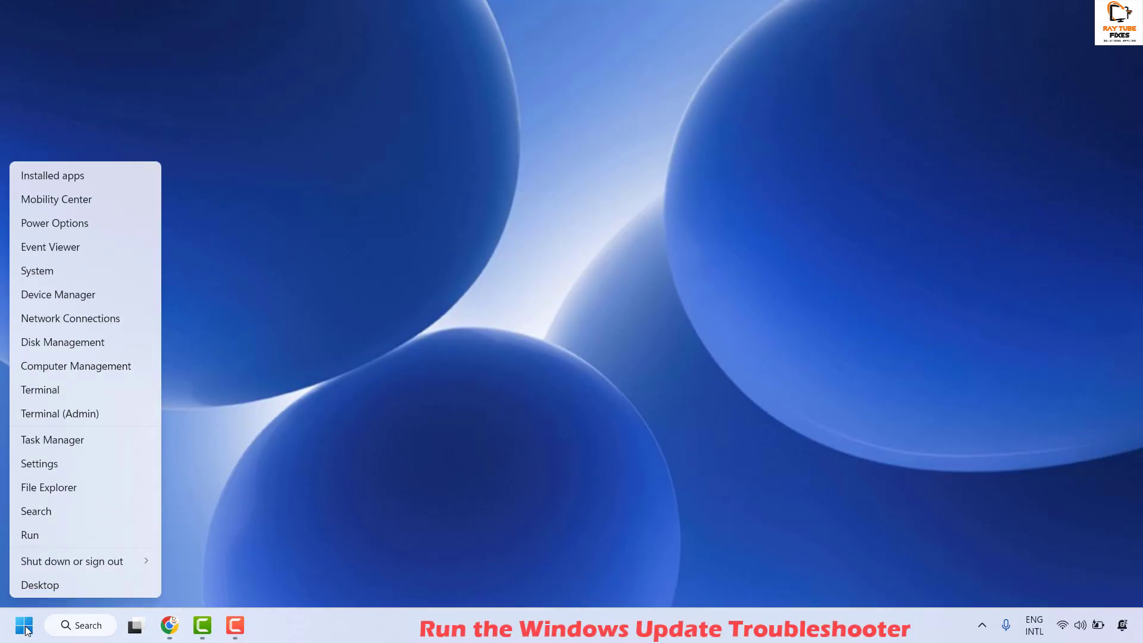
pyautogui.click(64, 463)
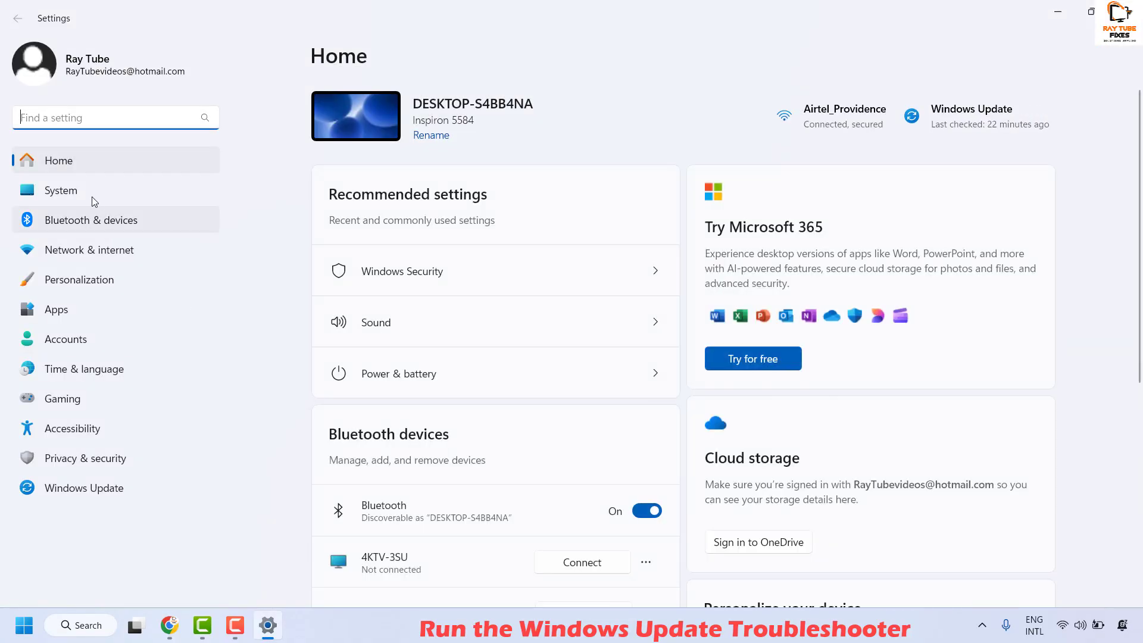
pyautogui.click(76, 188)
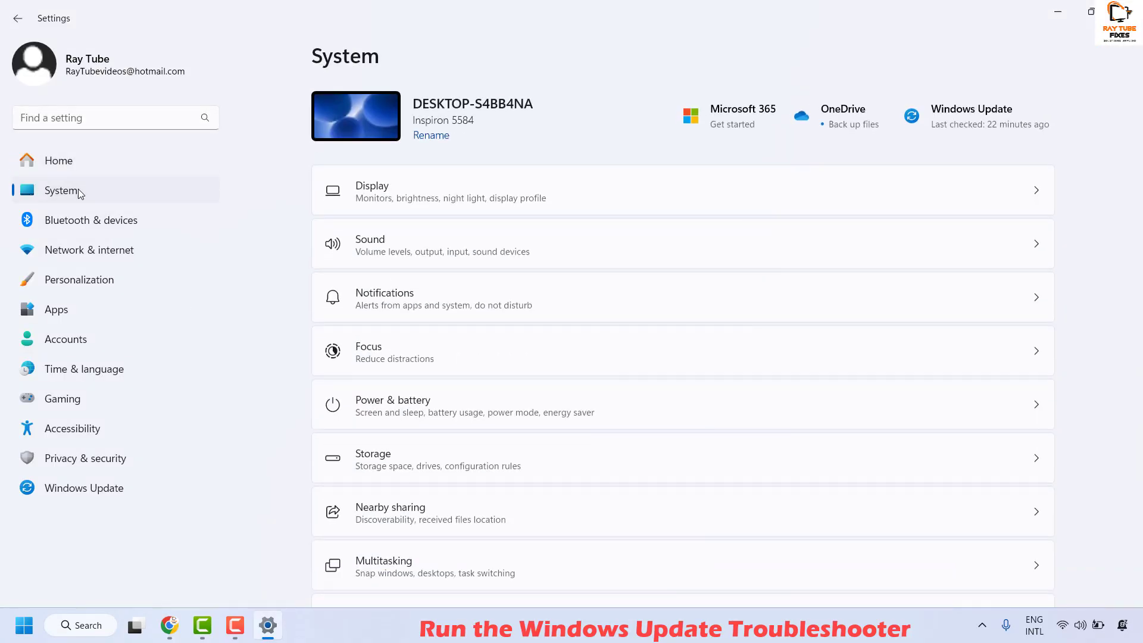
pyautogui.scroll(-3, 602, 311)
pyautogui.scroll(-4, 602, 311)
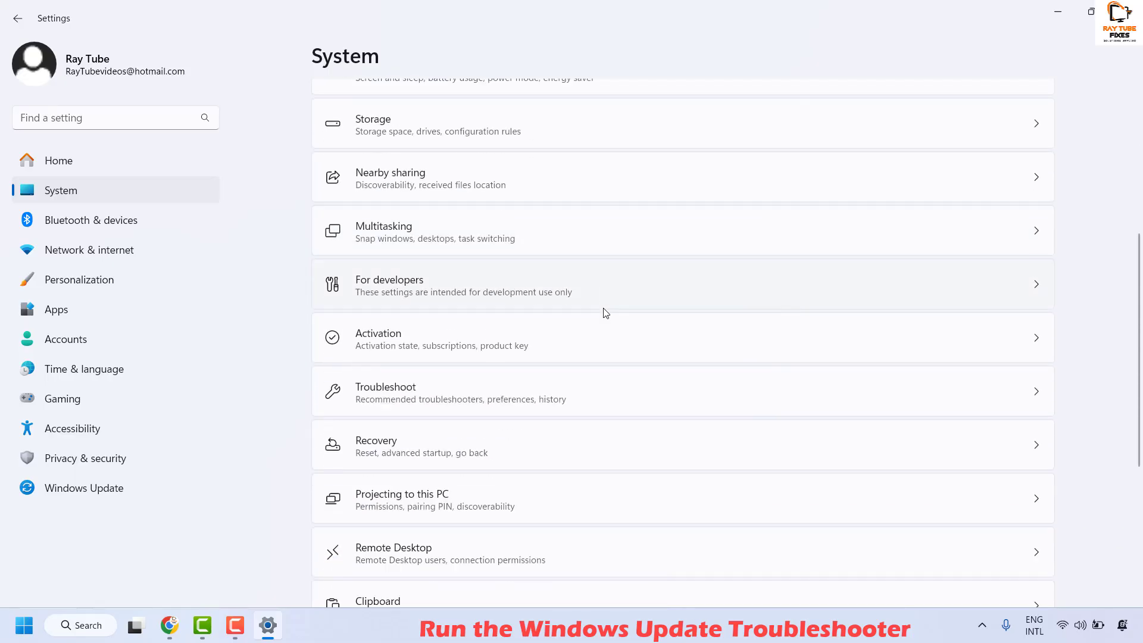
pyautogui.click(411, 333)
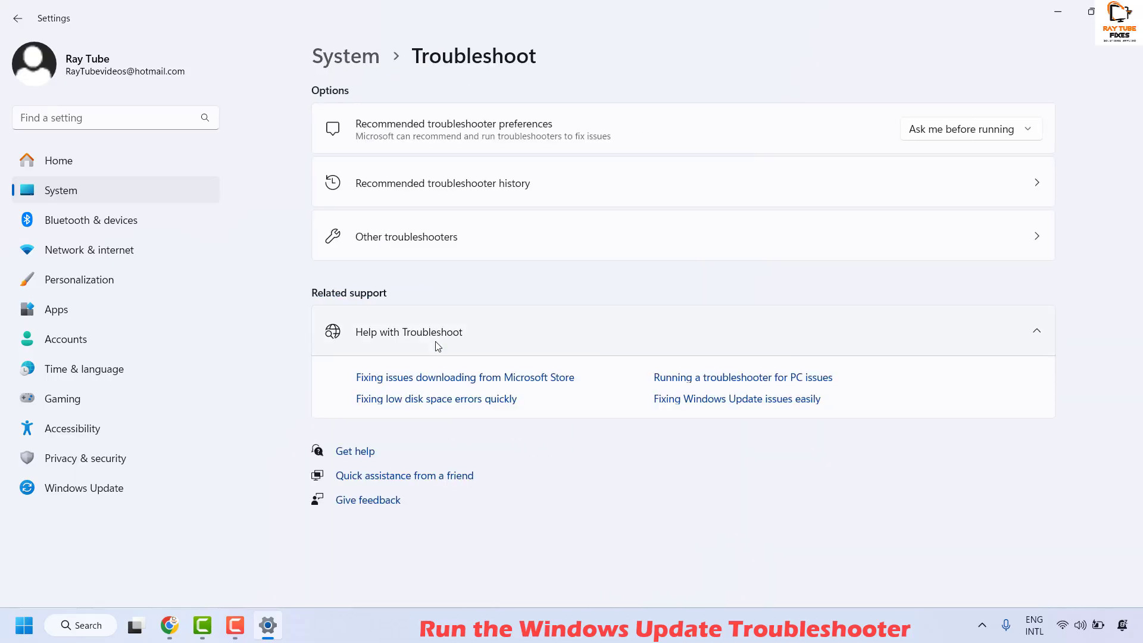
pyautogui.click(420, 246)
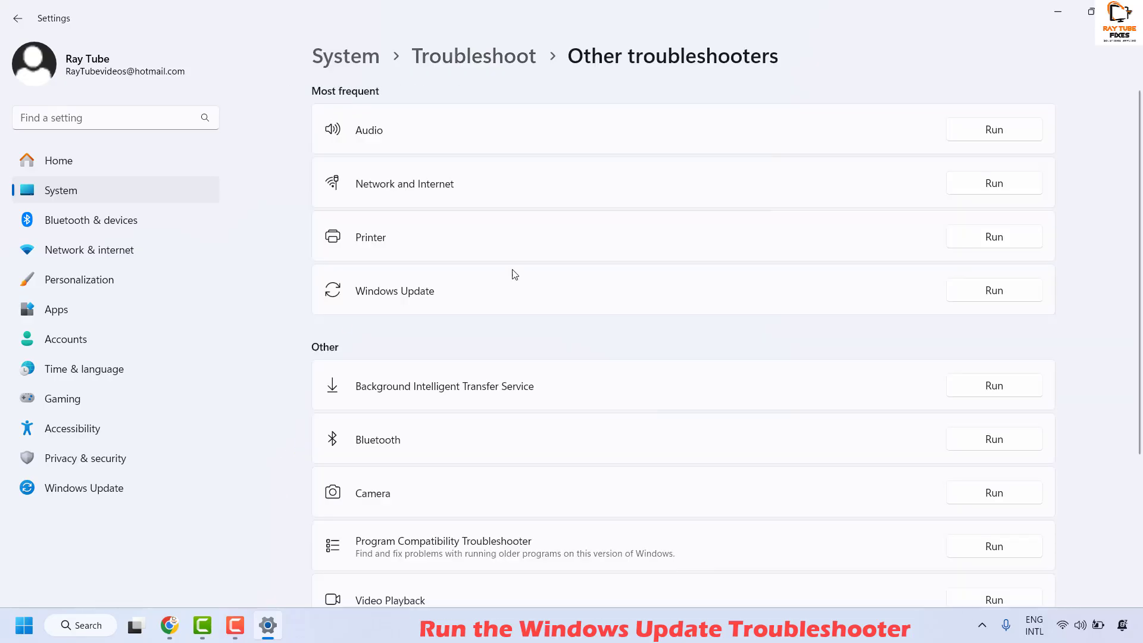
# Run the Windows Update troubleshooter, then close Settings.
pyautogui.scroll(-2, 411, 265)
pyautogui.scroll(2, 401, 258)
pyautogui.scroll(-3, 384, 379)
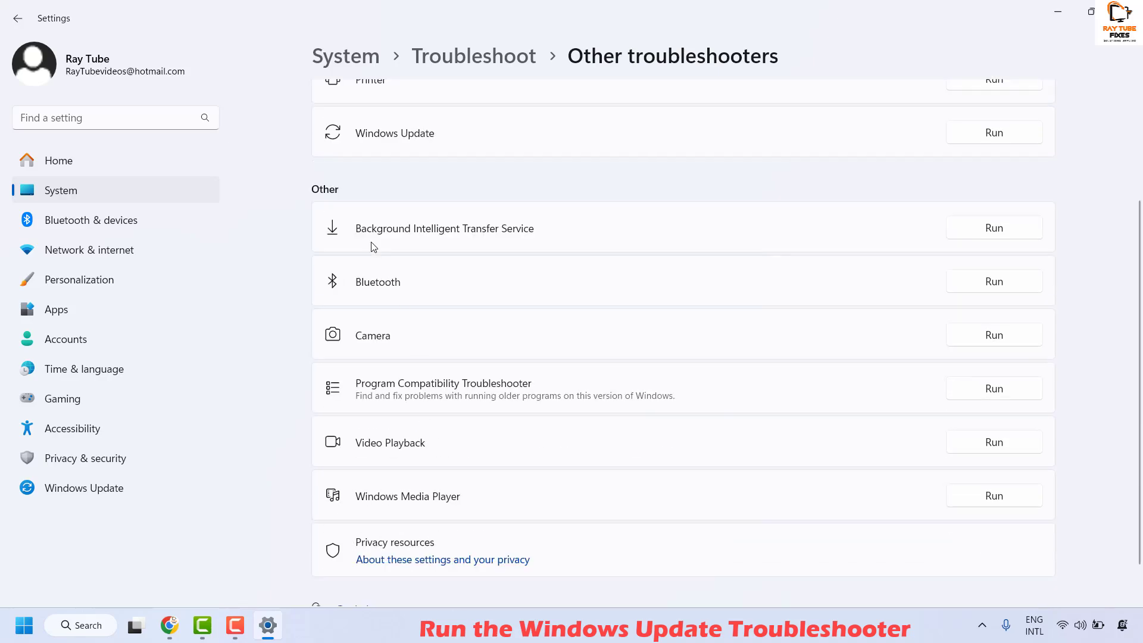
pyautogui.scroll(3, 423, 439)
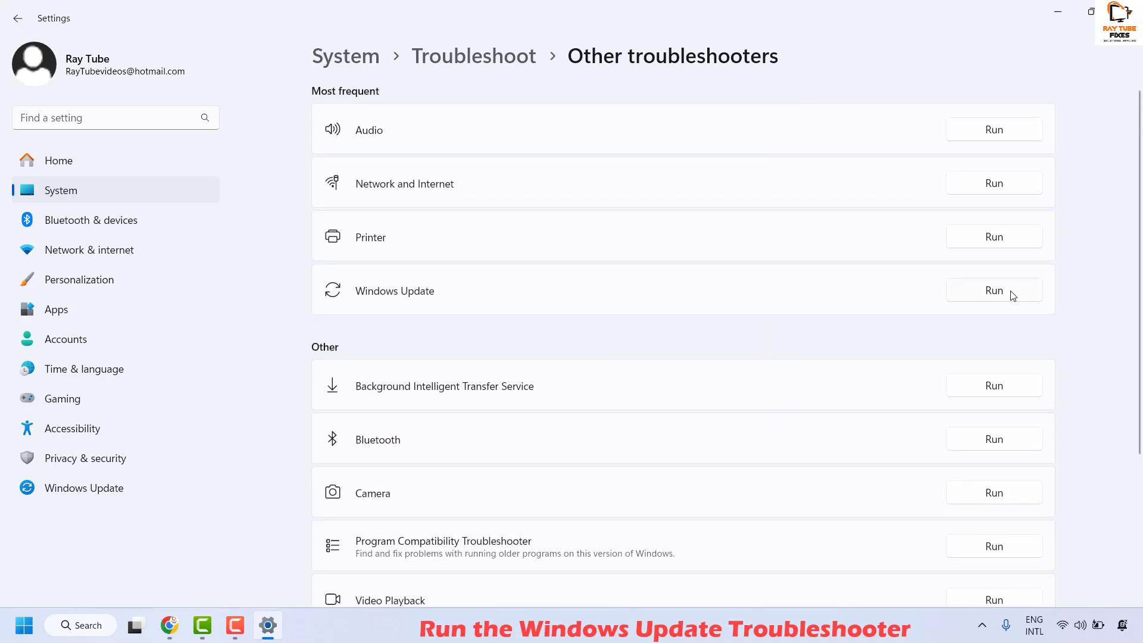
pyautogui.click(1012, 295)
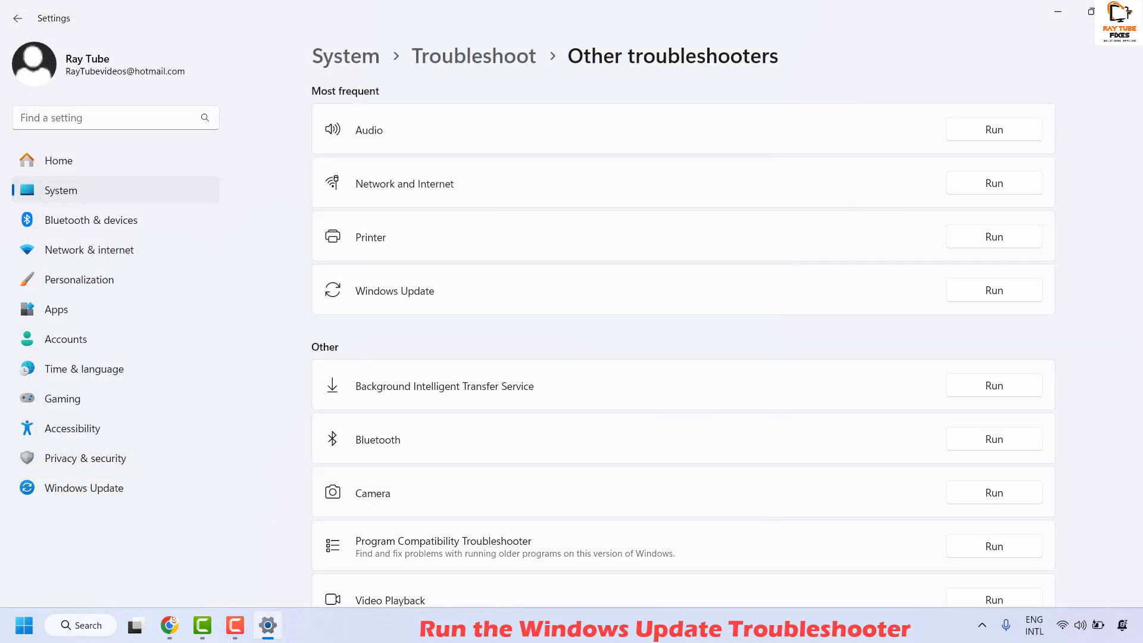
pyautogui.hotkey('alt', 'F4')
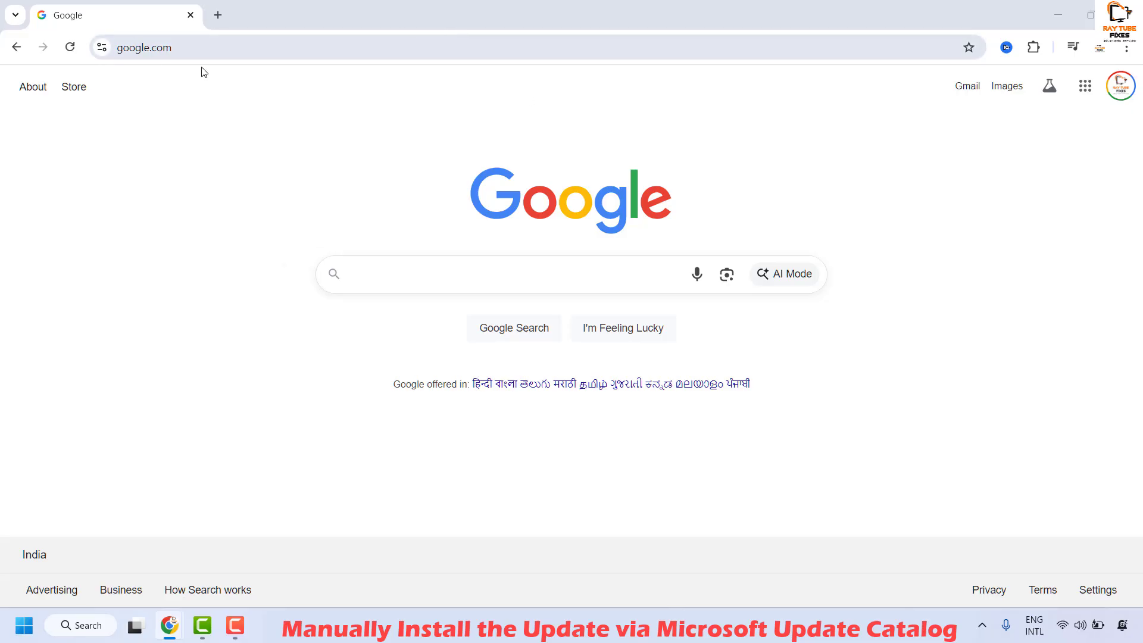
# Load catalog.update.microsoft.com by pasting it into Chrome's address bar.
pyautogui.click(203, 47)
pyautogui.write('https://www.catalog.update.microsoft.com/')
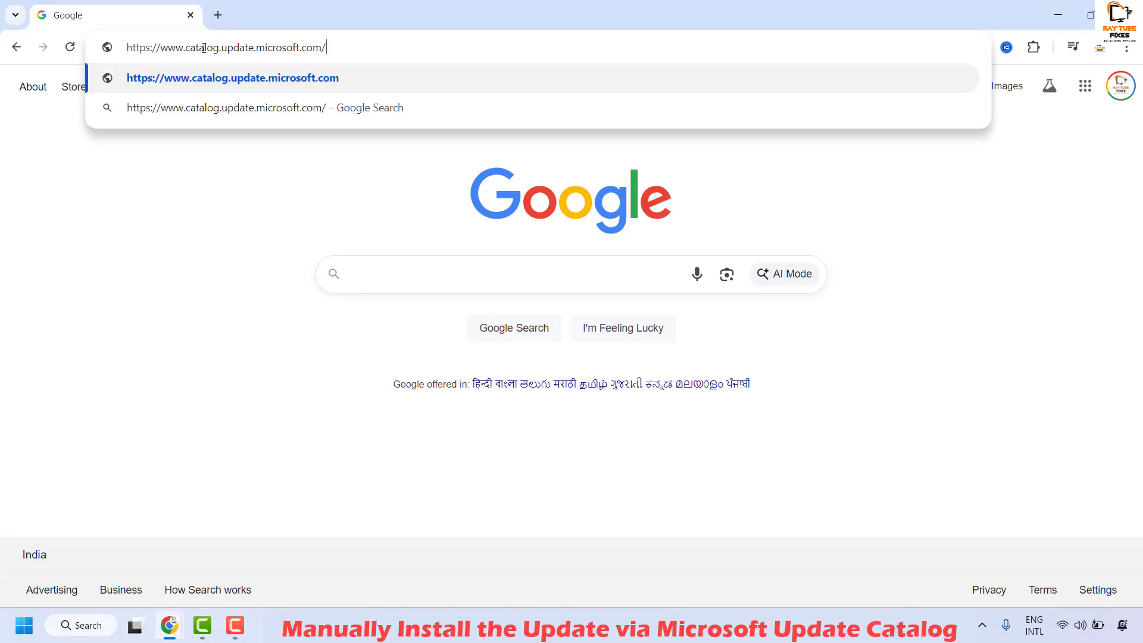
pyautogui.press('Return')
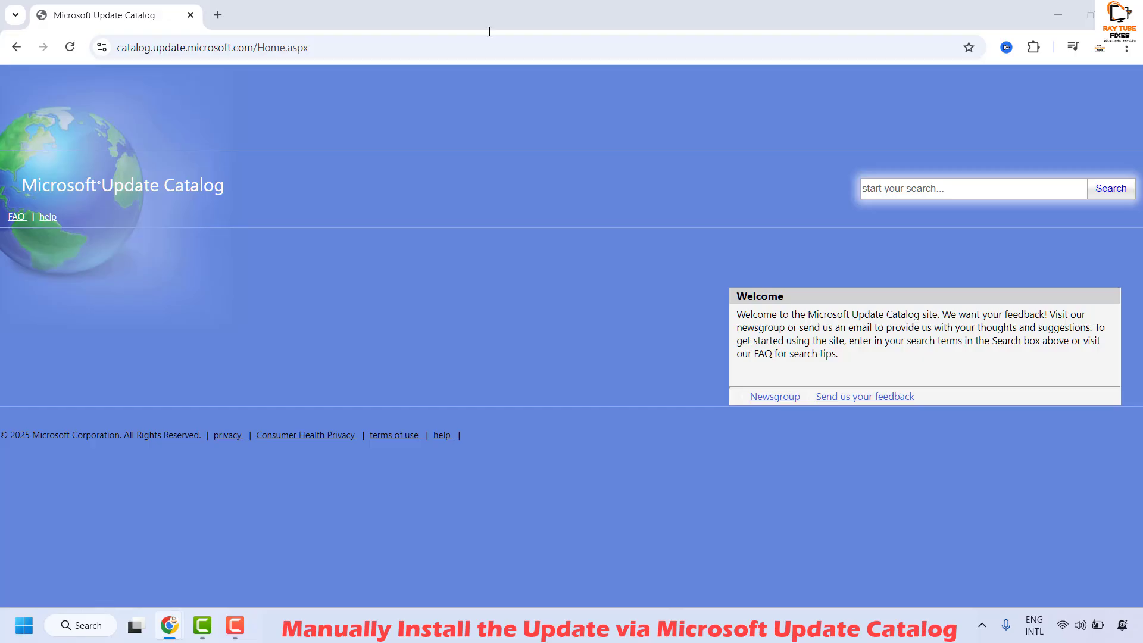
# Search the Microsoft Update Catalog for KB5062553.
pyautogui.click(899, 188)
pyautogui.write('KB5062553')
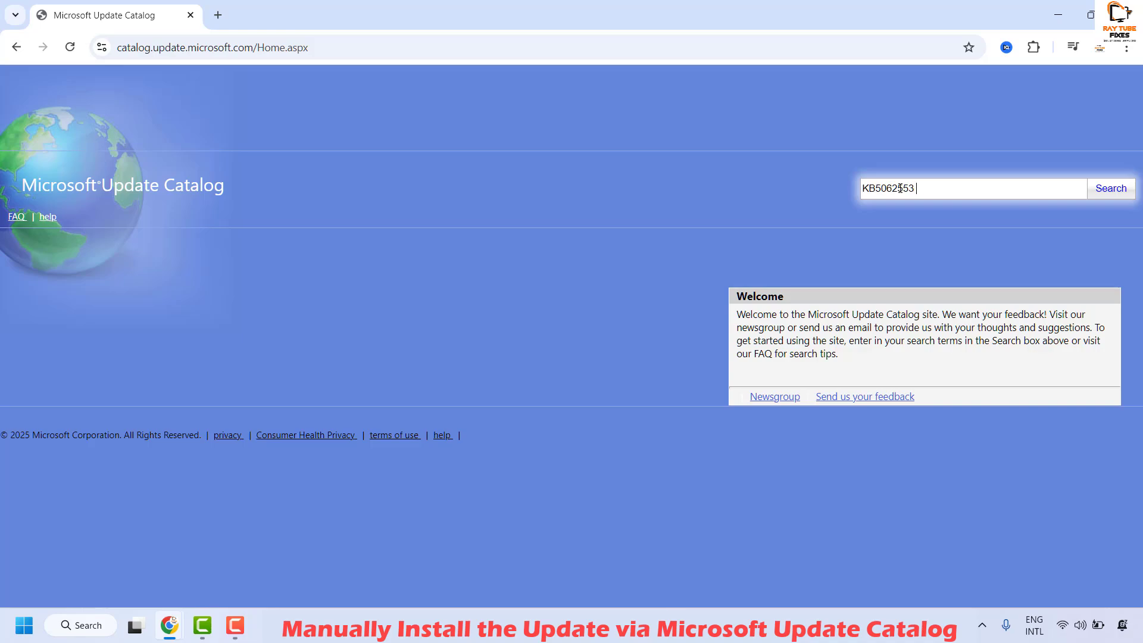
pyautogui.click(1107, 189)
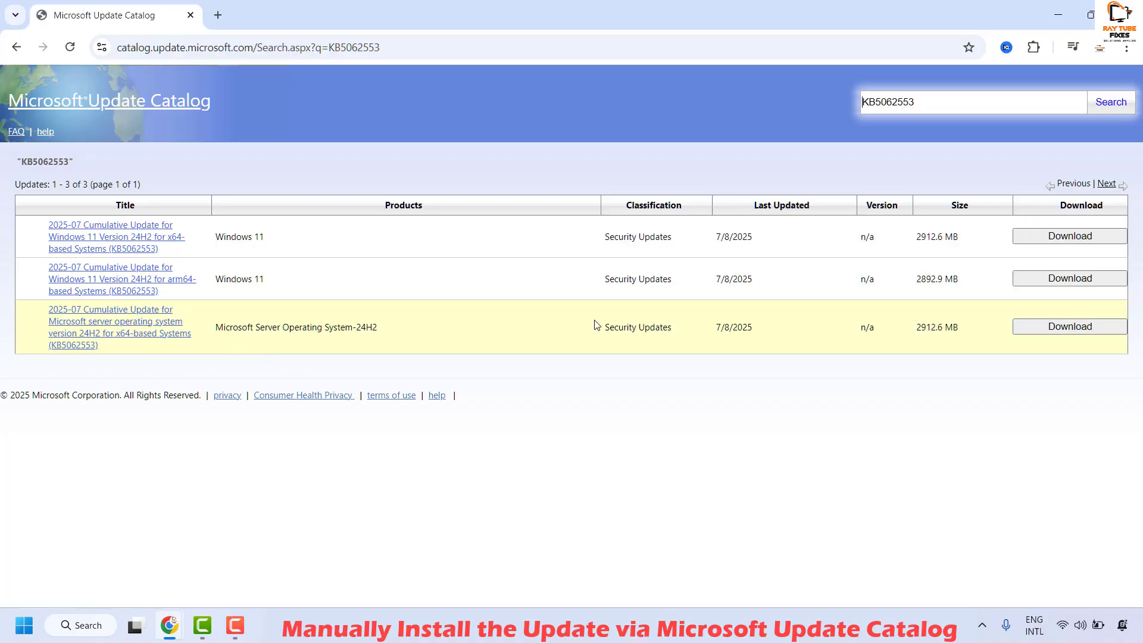
# Download the x64 Windows 11 KB5062553 .msu file, check its progress, and minimize Chrome.
pyautogui.click(1074, 240)
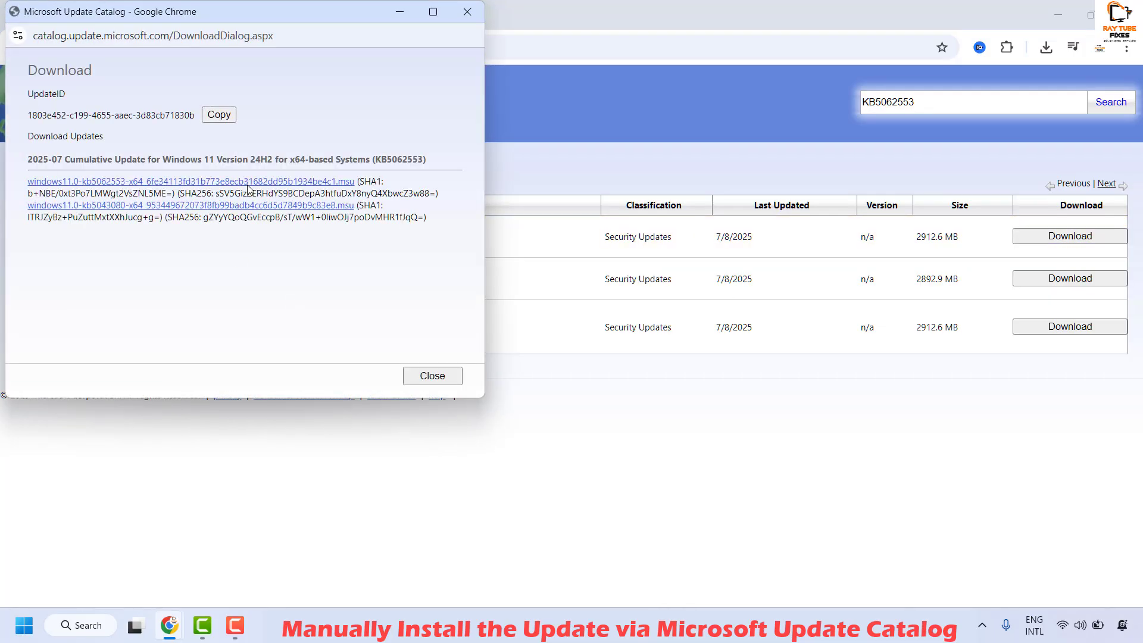
pyautogui.click(190, 181)
pyautogui.click(471, 38)
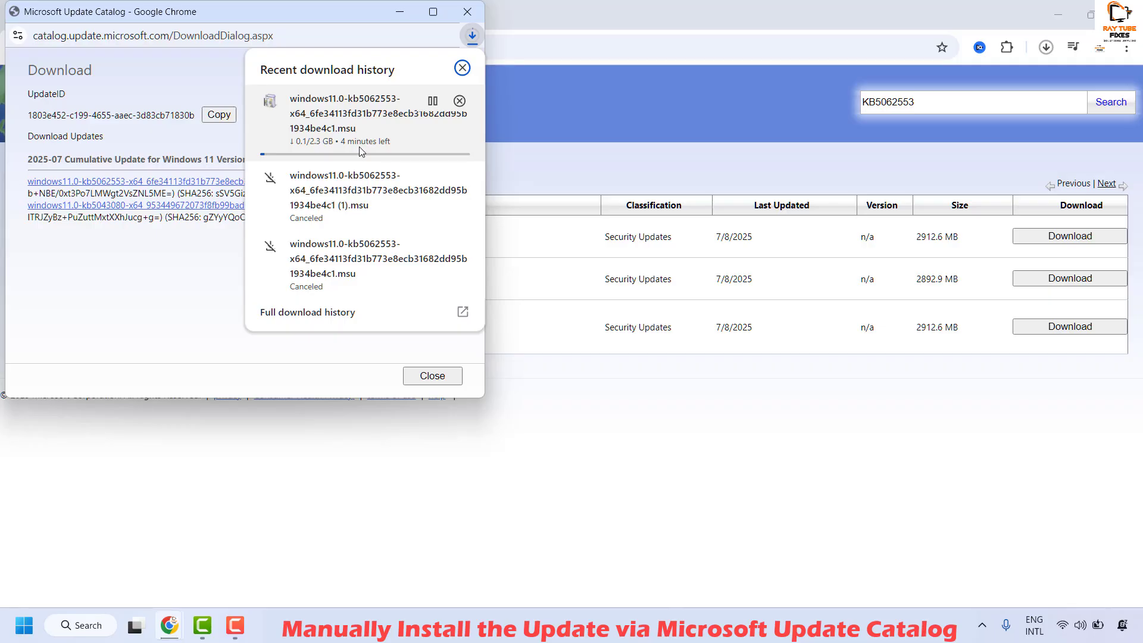
pyautogui.click(466, 16)
pyautogui.click(467, 17)
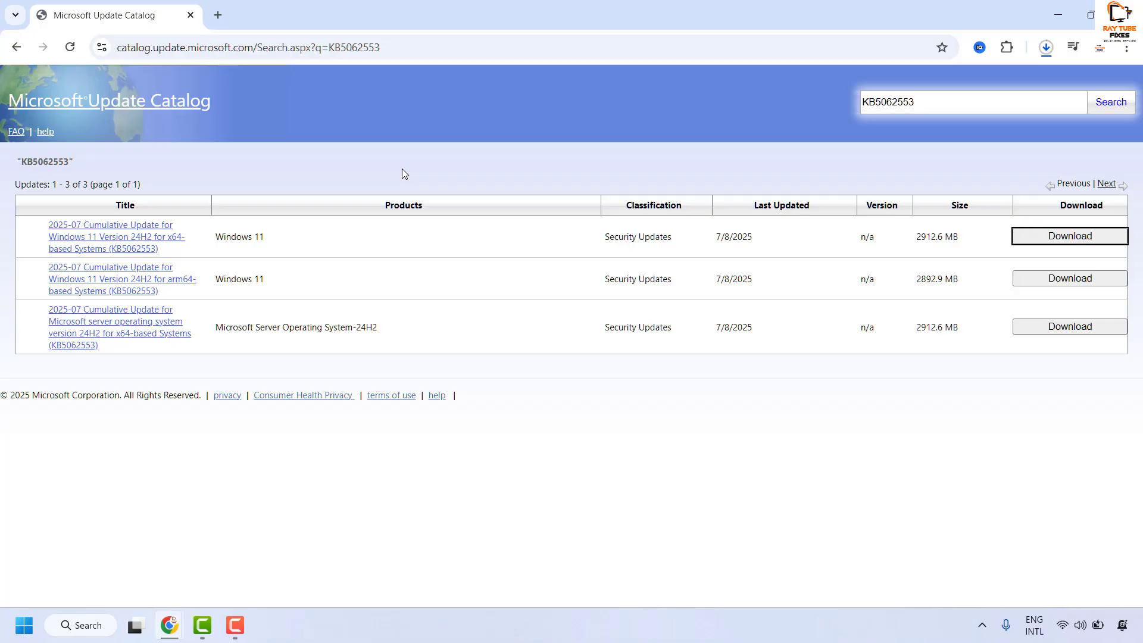
pyautogui.click(1051, 22)
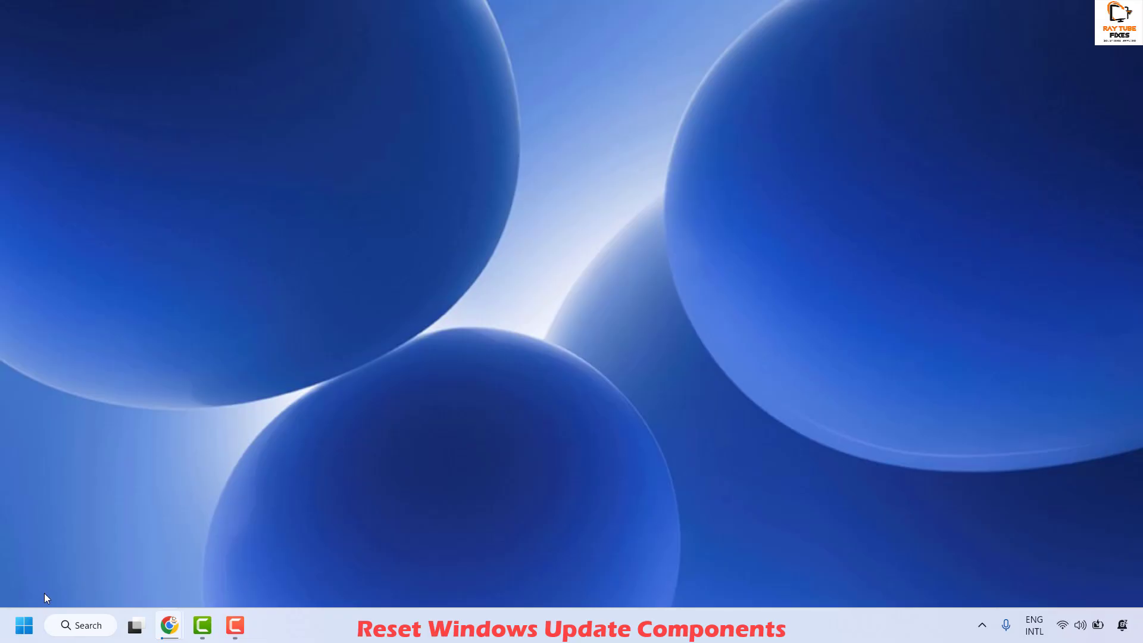
# Find Notepad through Windows search and launch it.
pyautogui.click(81, 628)
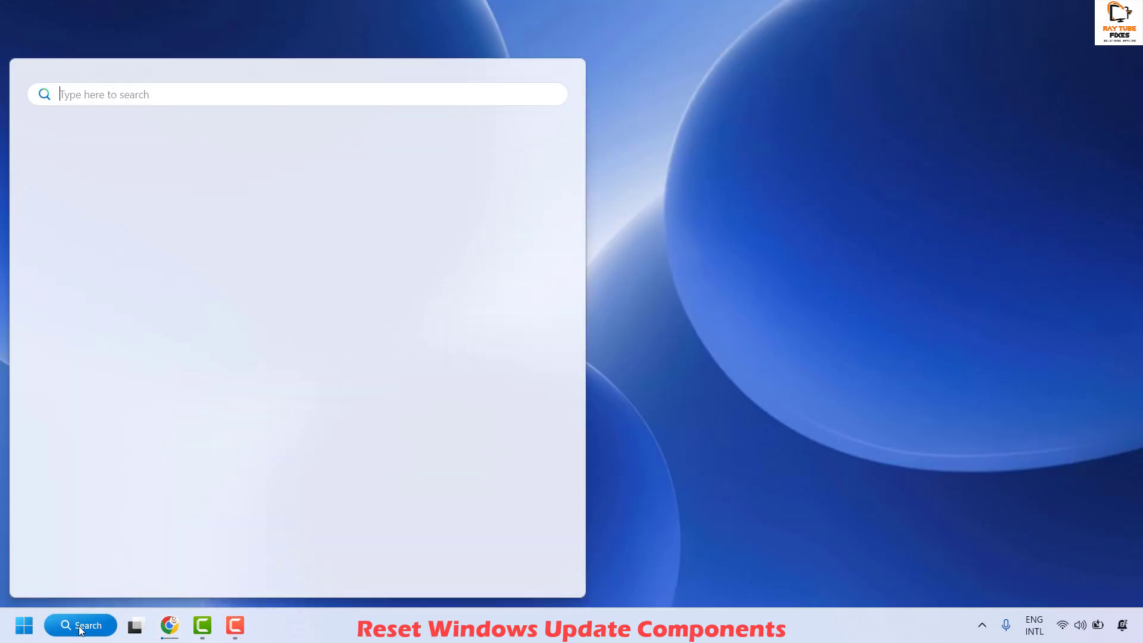
pyautogui.write('notepad')
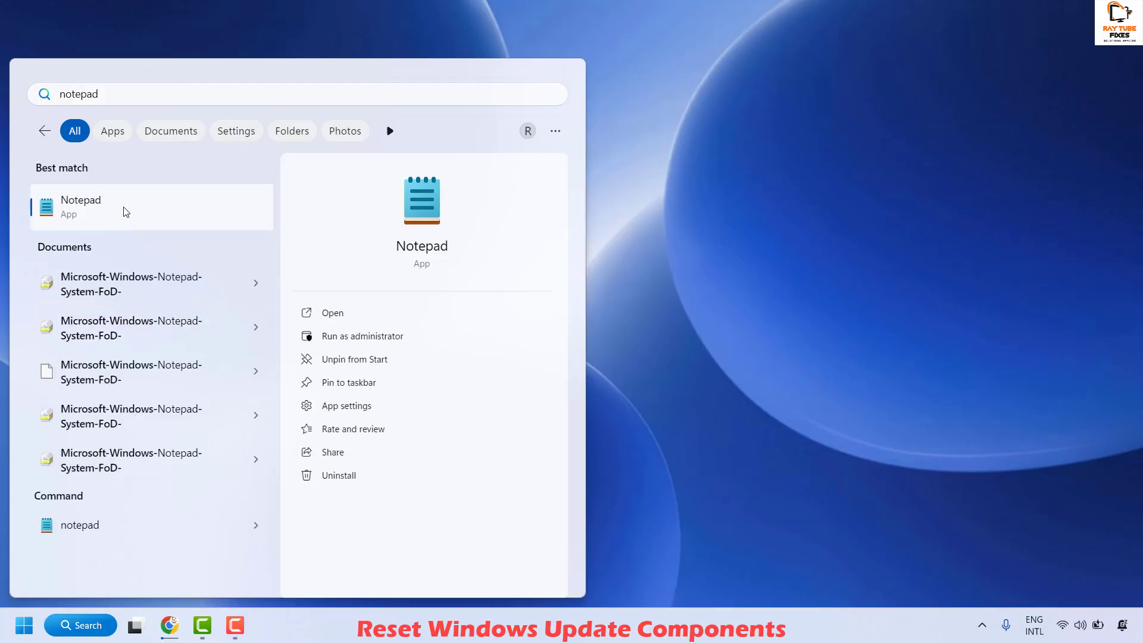
pyautogui.click(151, 208)
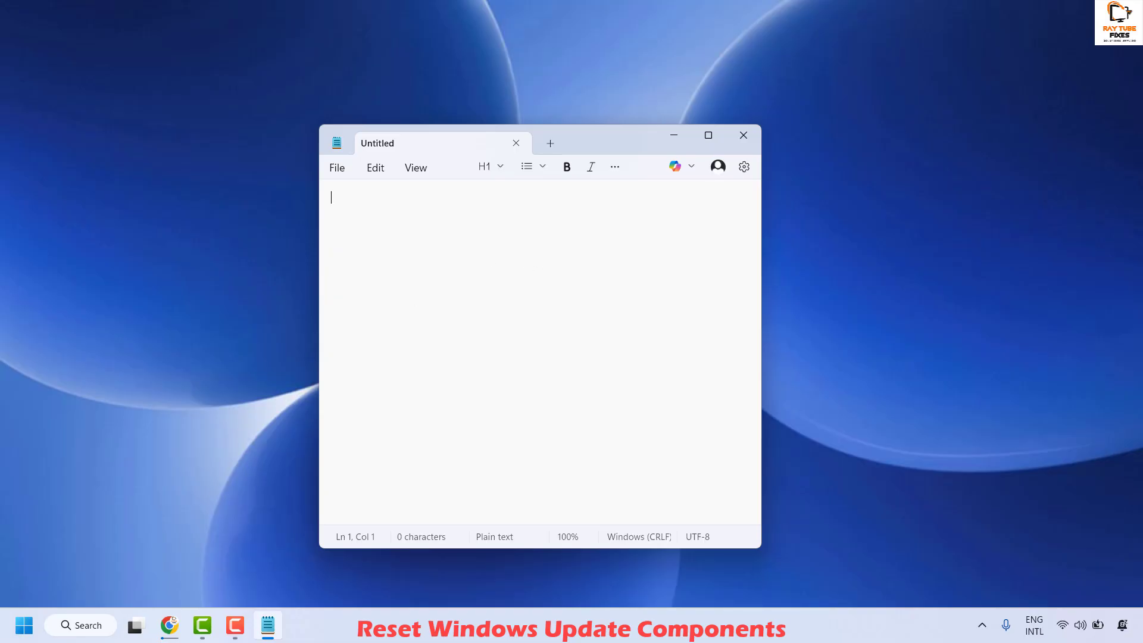
# Paste the 24-line reset script, SC config trustedinstaller through net start appidsvc, into Notepad.
pyautogui.click(169, 625)
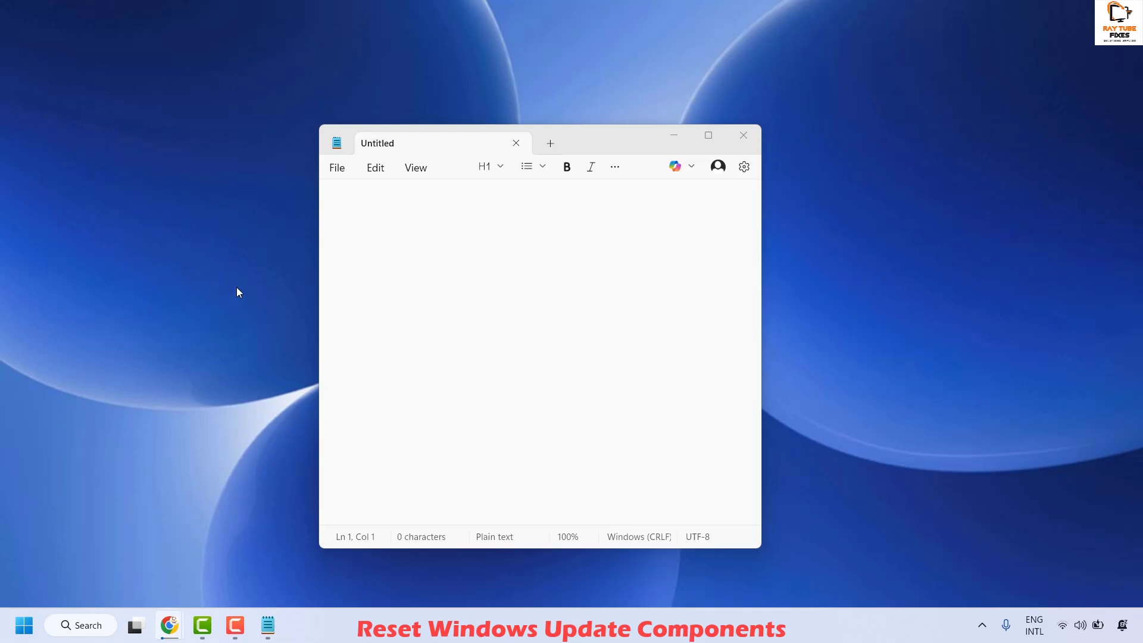
pyautogui.click(425, 203)
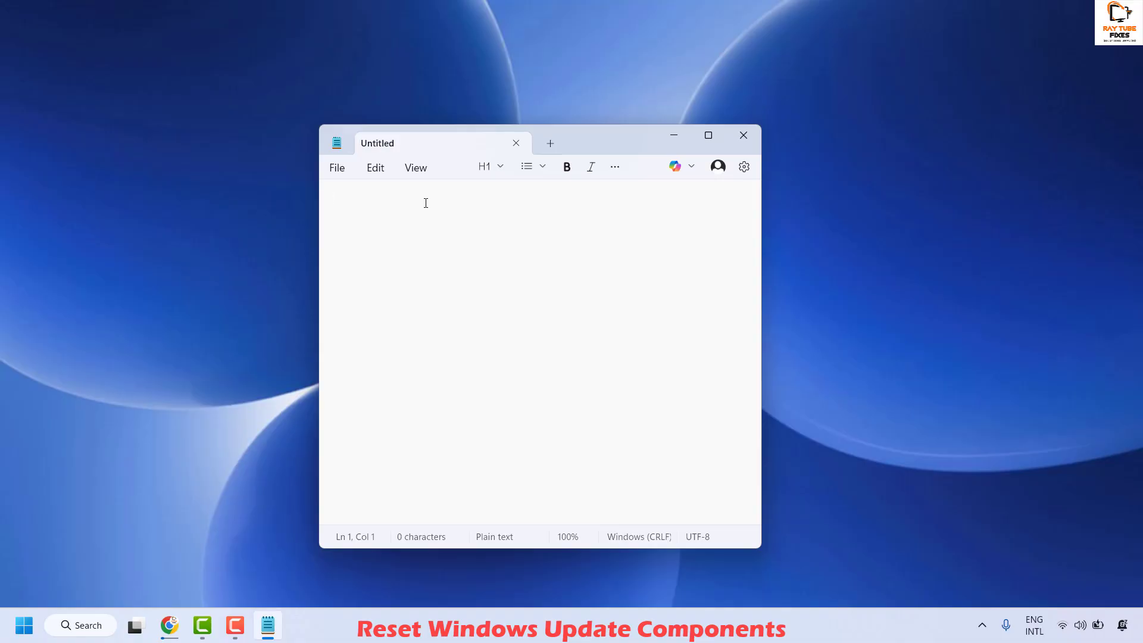
pyautogui.write('SC config trustedinstaller start=auto net stop bits net stop wuauserv net stop msiserver net stop cryptsvc net stop appidsvc Ren %Systemroot%\\SoftwareDistribution SoftwareDistribution.old Ren %Systemroot%\\System32\\catroot2 catroot2.old regsvr32.exe /s atl.dll regsvr32.exe /s urlmon.dll regsvr32.exe /s mshtml.dll netsh winsock reset netsh winsock reset proxy rundll32.exe pnpclean.dll,RunDLL_PnpClean /DRIVERS /MAXCLEAN dism /Online /Cleanup-image /ScanHealth dism /Online /Cleanup-image /CheckHealth dism /Online /Cleanup-image /RestoreHealth dism /Online /Cleanup-image /StartComponentCleanup Sfc /ScanNow net start bits net start wuauserv net start msiserver net start cryptsvc net start appidsvc')
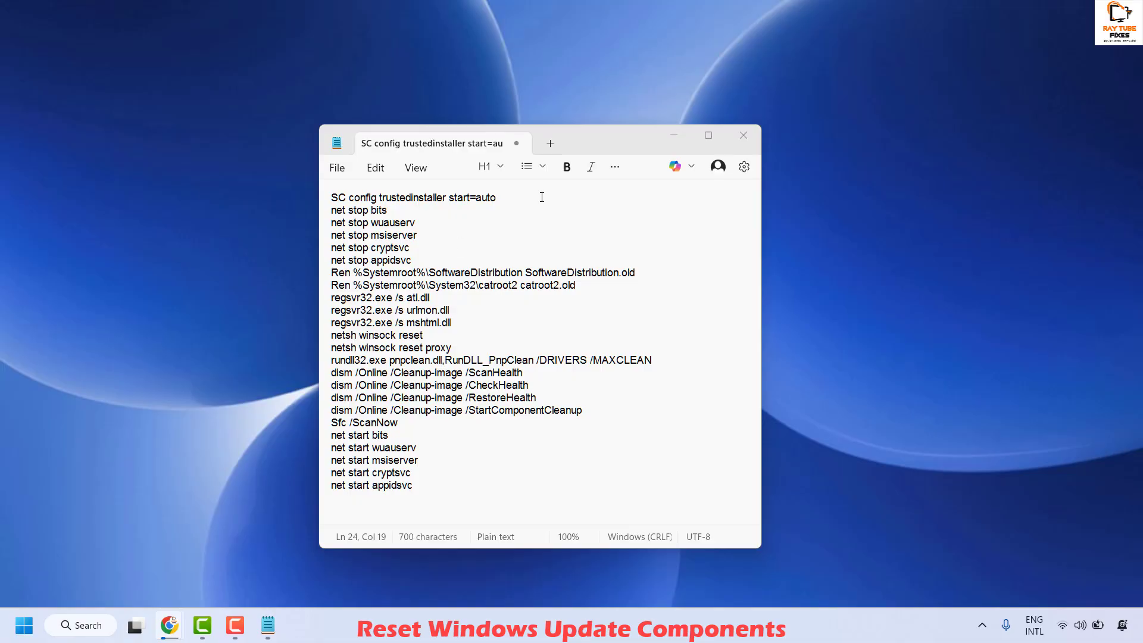
# Save the Notepad reset script to the Desktop as windowsupdate.bat with file type All files (*.*).
pyautogui.click(336, 169)
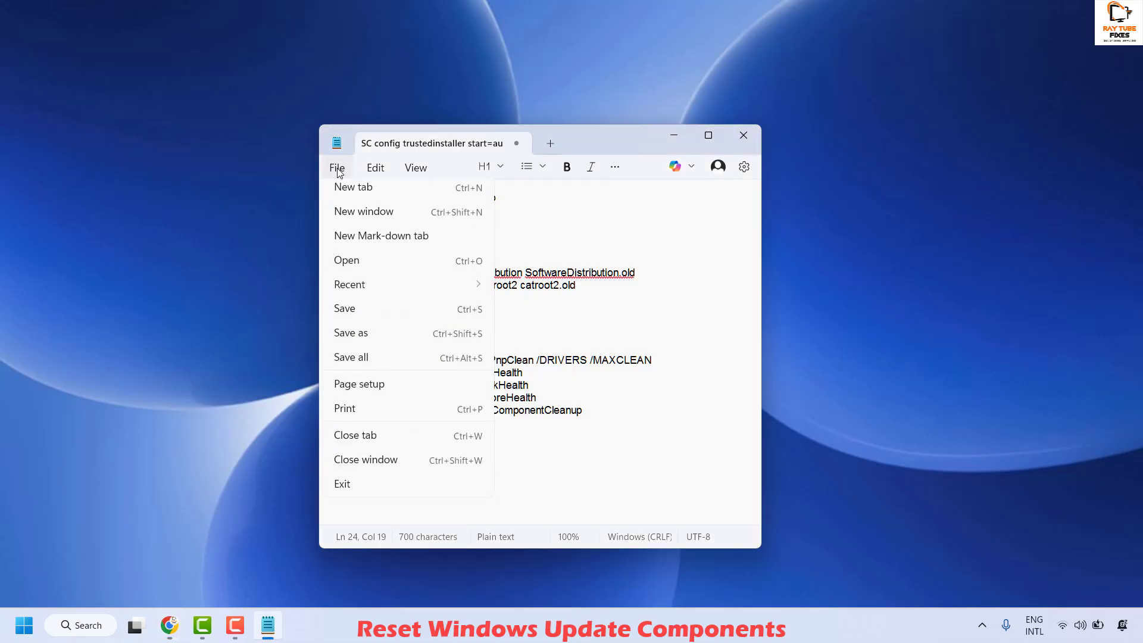
pyautogui.click(367, 343)
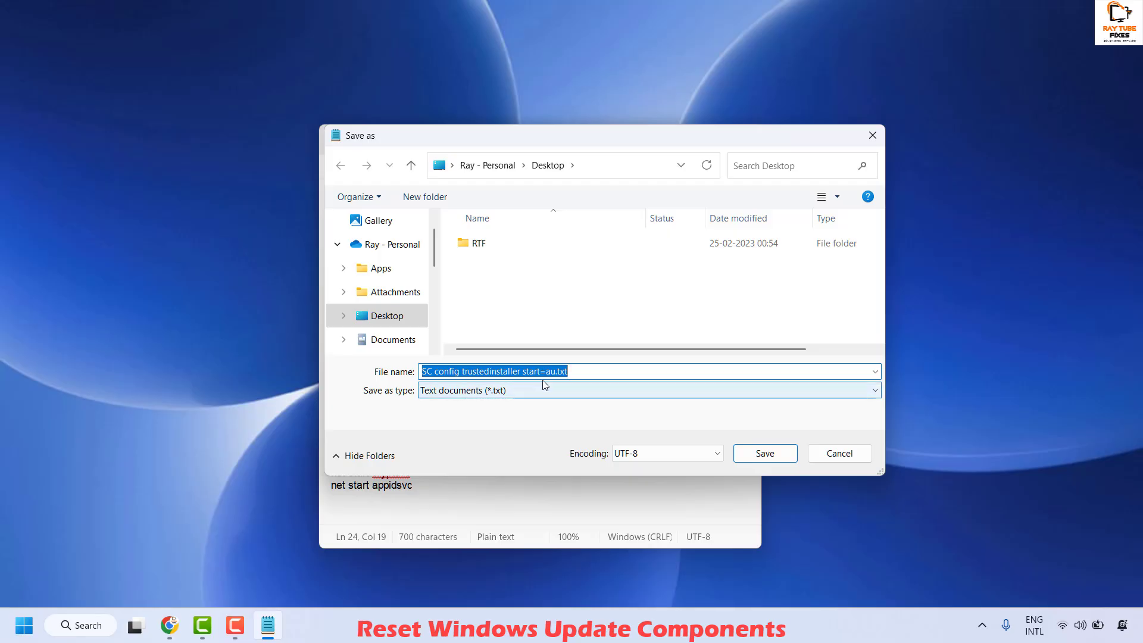
pyautogui.click(470, 391)
pyautogui.click(463, 418)
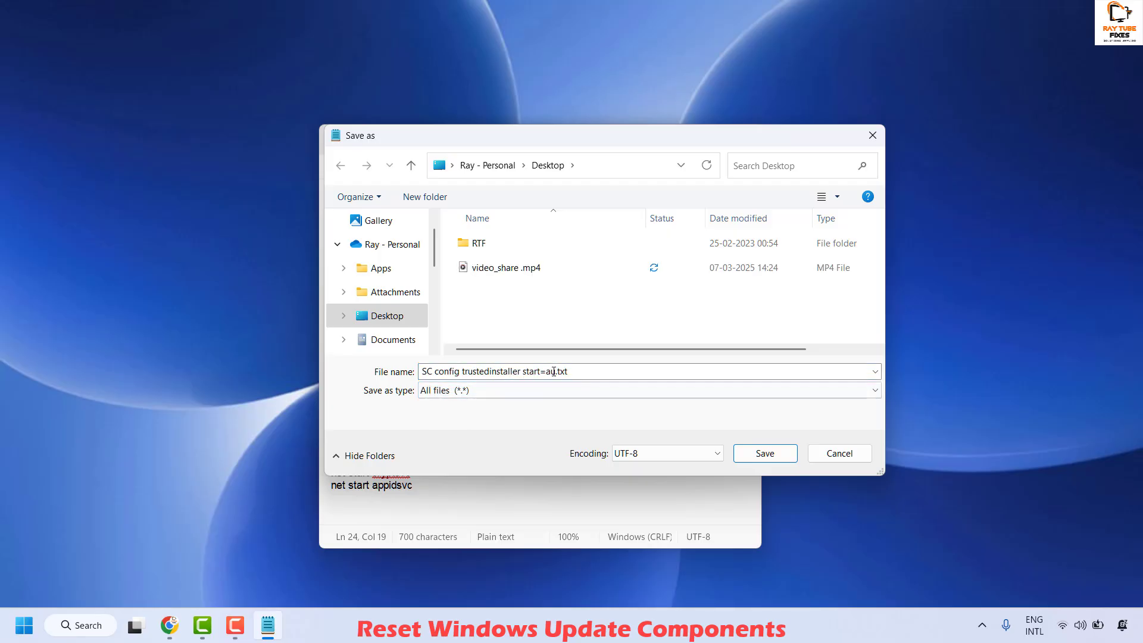
pyautogui.click(565, 371)
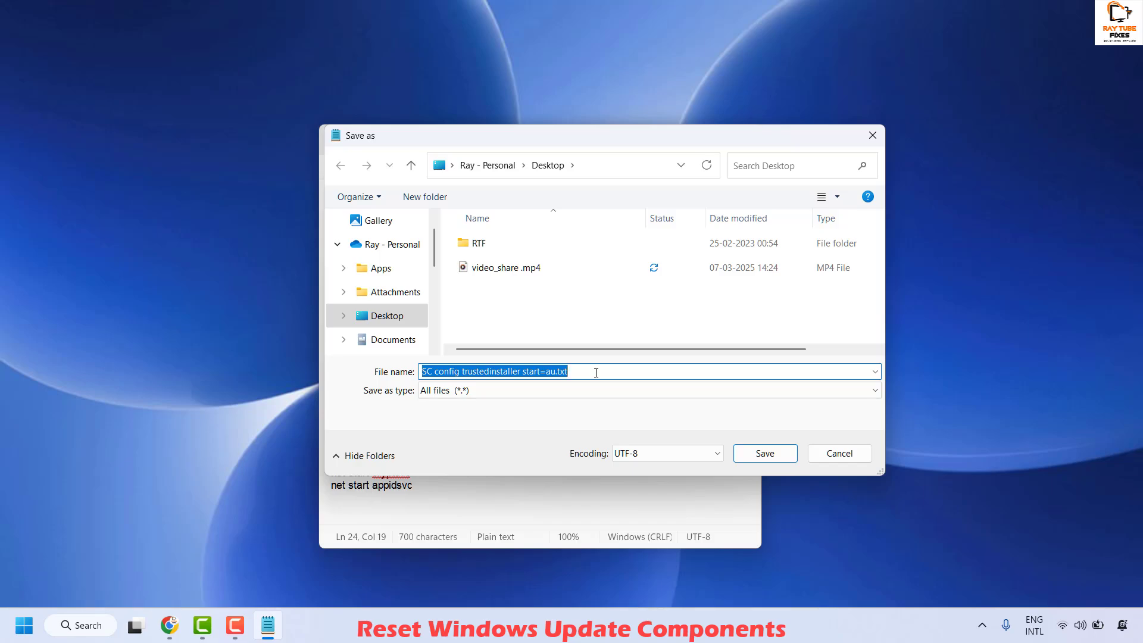
pyautogui.write('window')
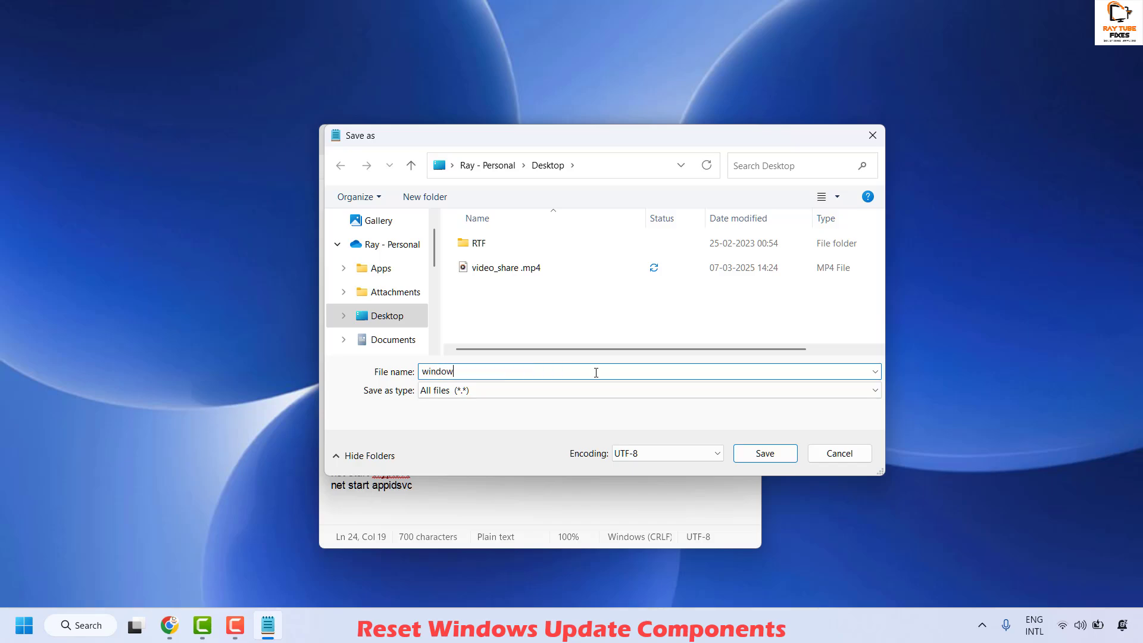
pyautogui.write('supdate')
pyautogui.write('bat')
pyautogui.click(768, 453)
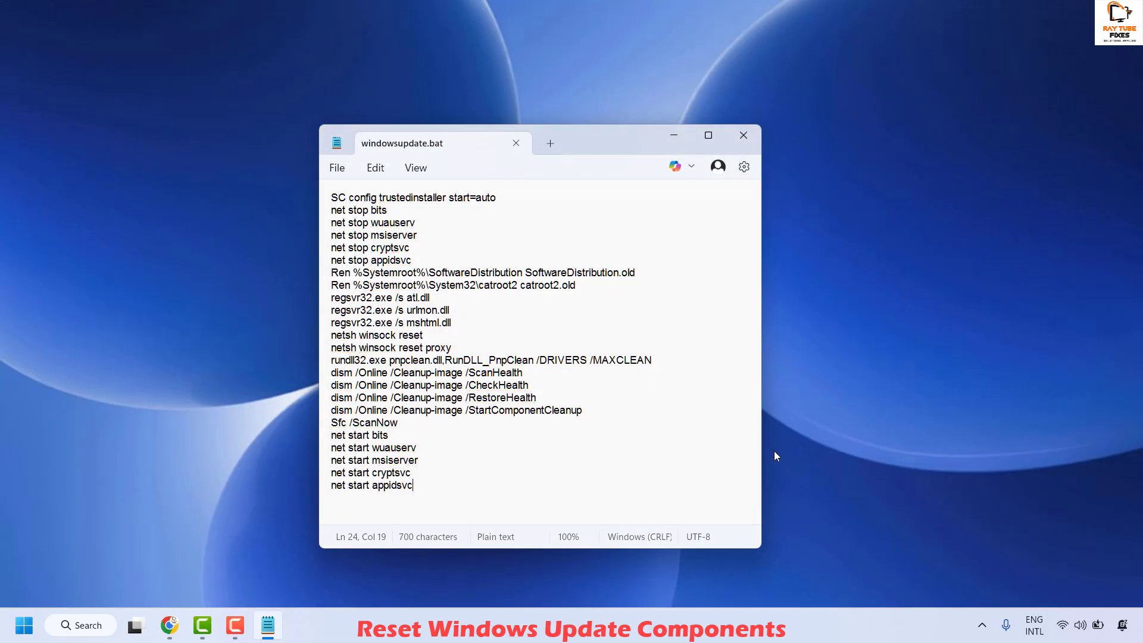
# Close Notepad and open File Explorer on the Desktop folder.
pyautogui.click(748, 134)
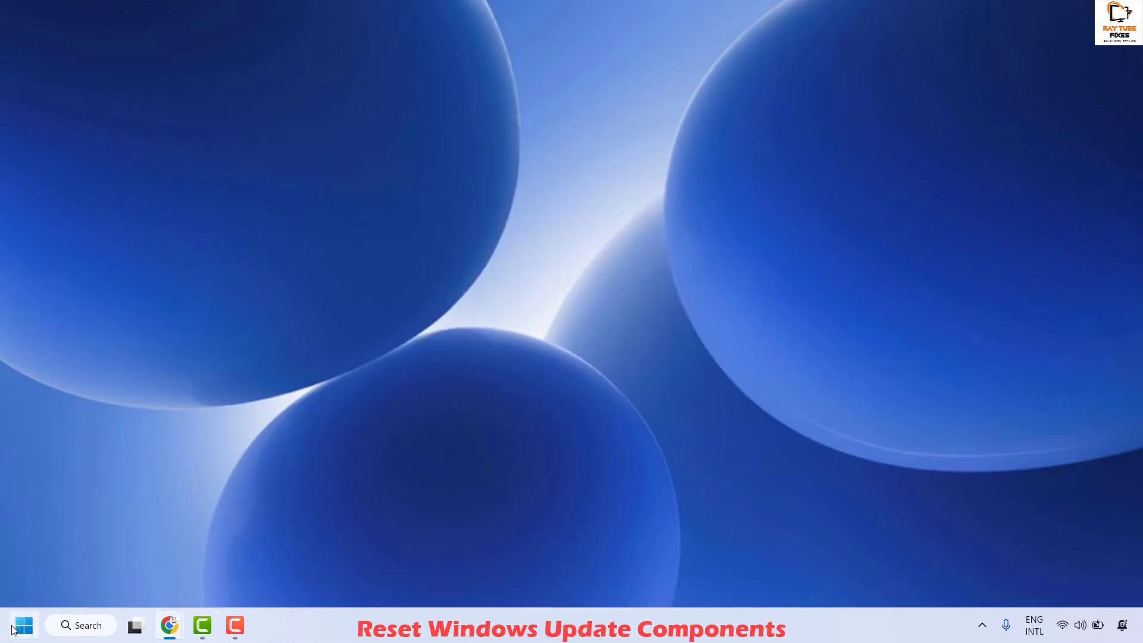
pyautogui.rightClick(14, 628)
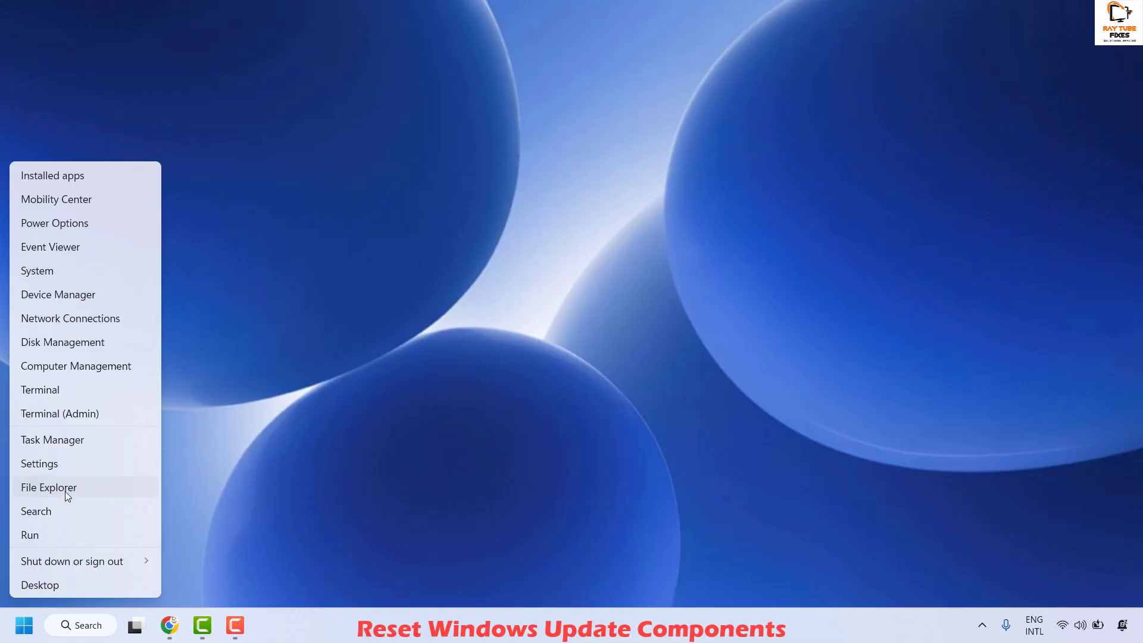
pyautogui.click(130, 484)
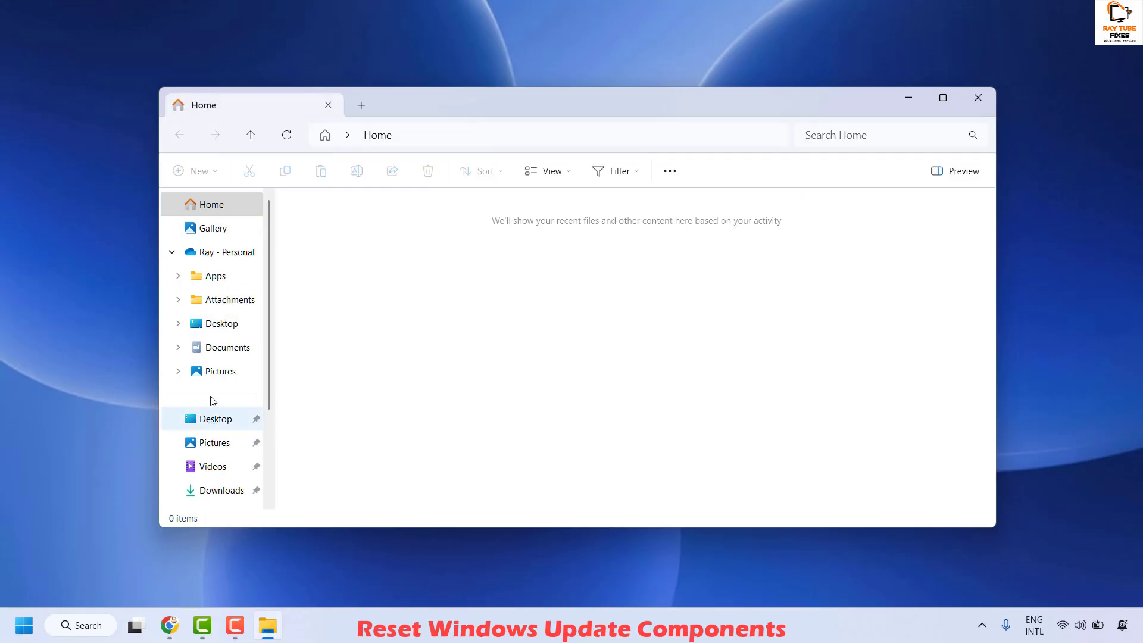
pyautogui.click(237, 327)
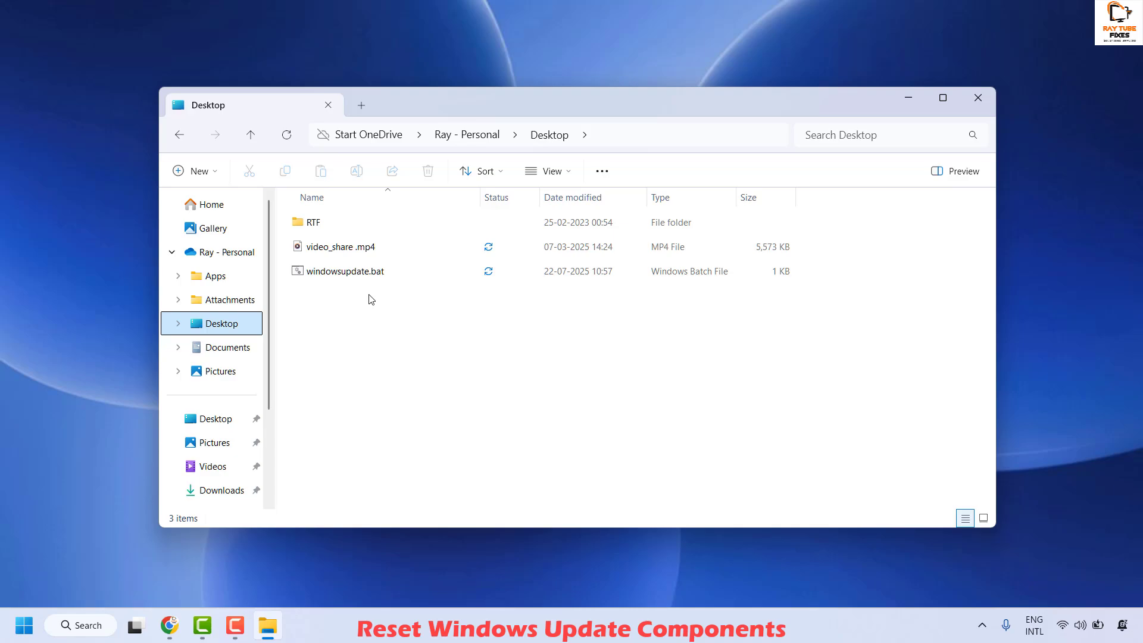
# Bring up the full list of actions for windowsupdate.bat.
pyautogui.click(342, 276)
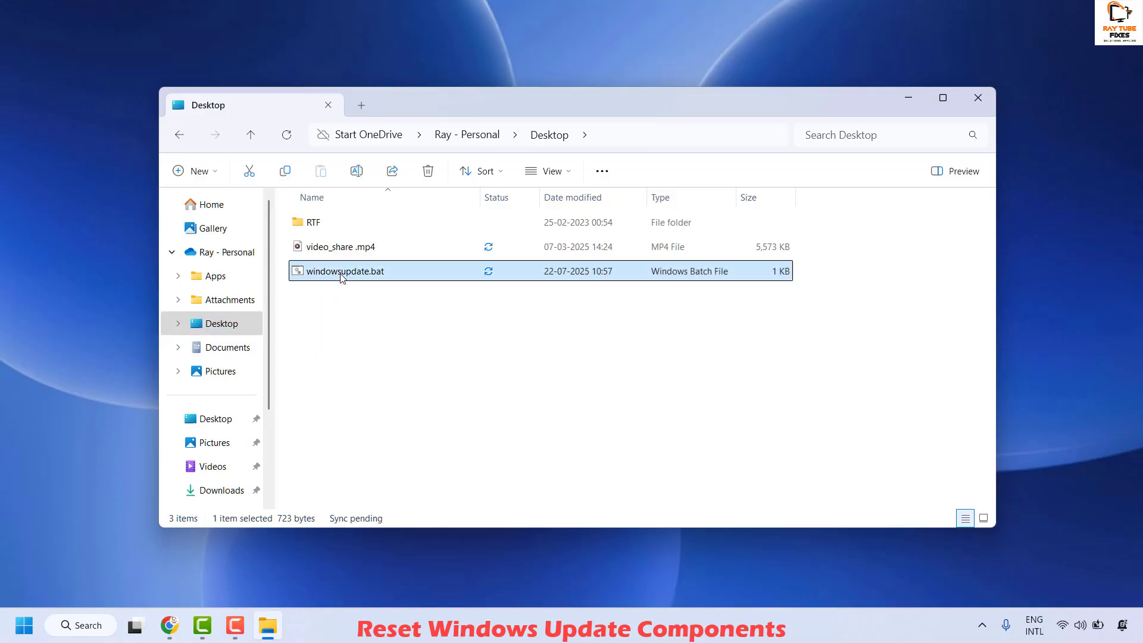
pyautogui.rightClick(342, 276)
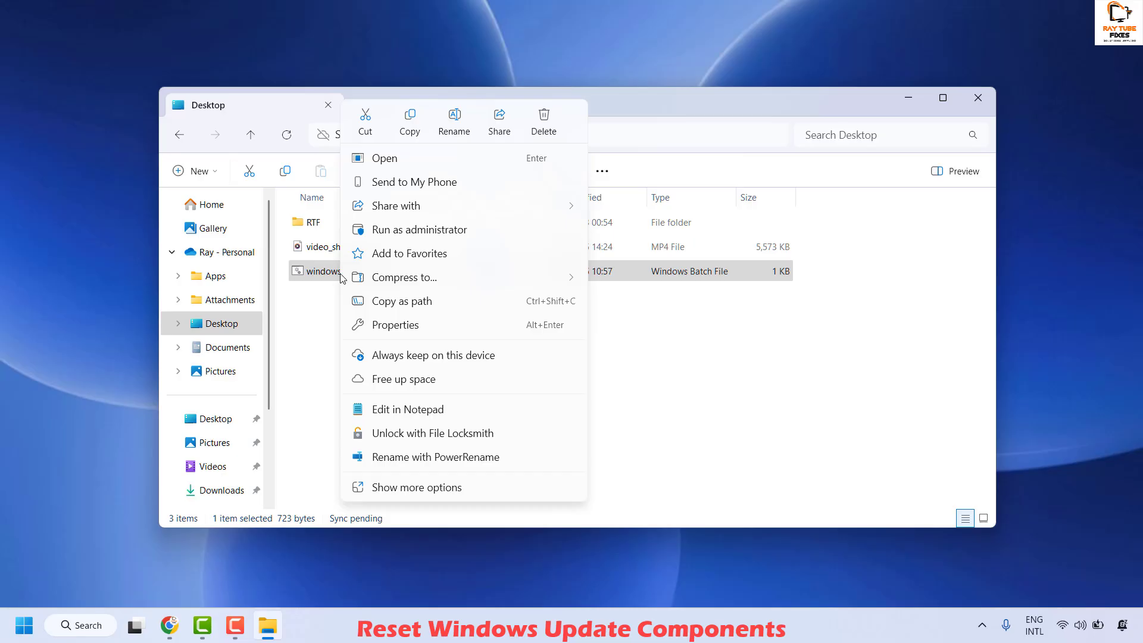
pyautogui.click(419, 488)
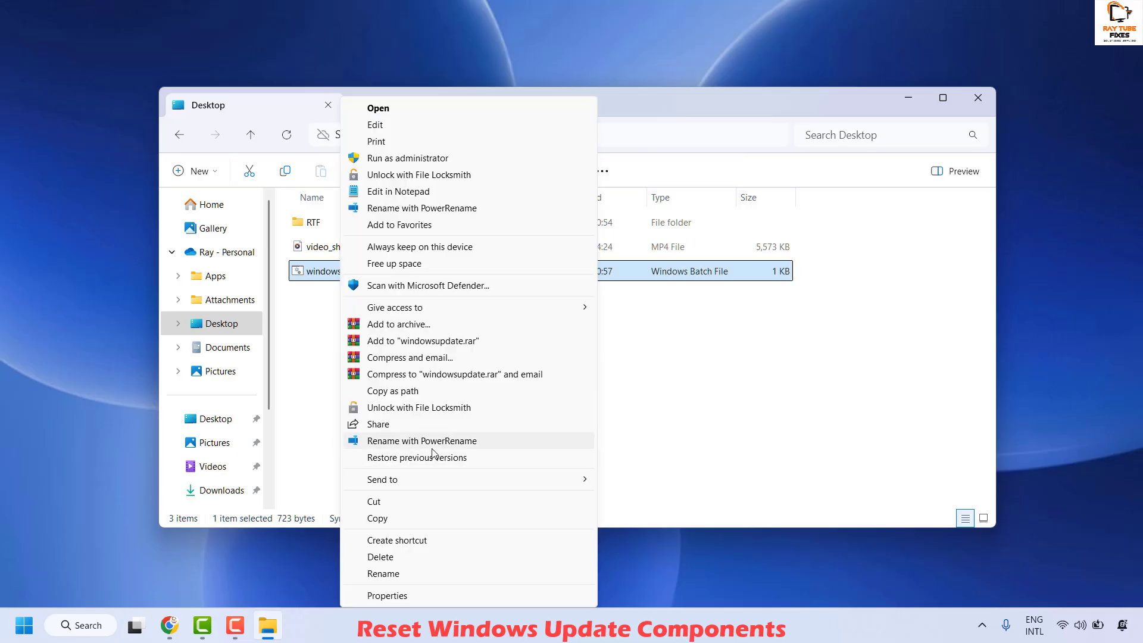
# Run windowsupdate.bat as administrator, check its Winsock reset output, then close Command Prompt and File Explorer.
pyautogui.click(415, 158)
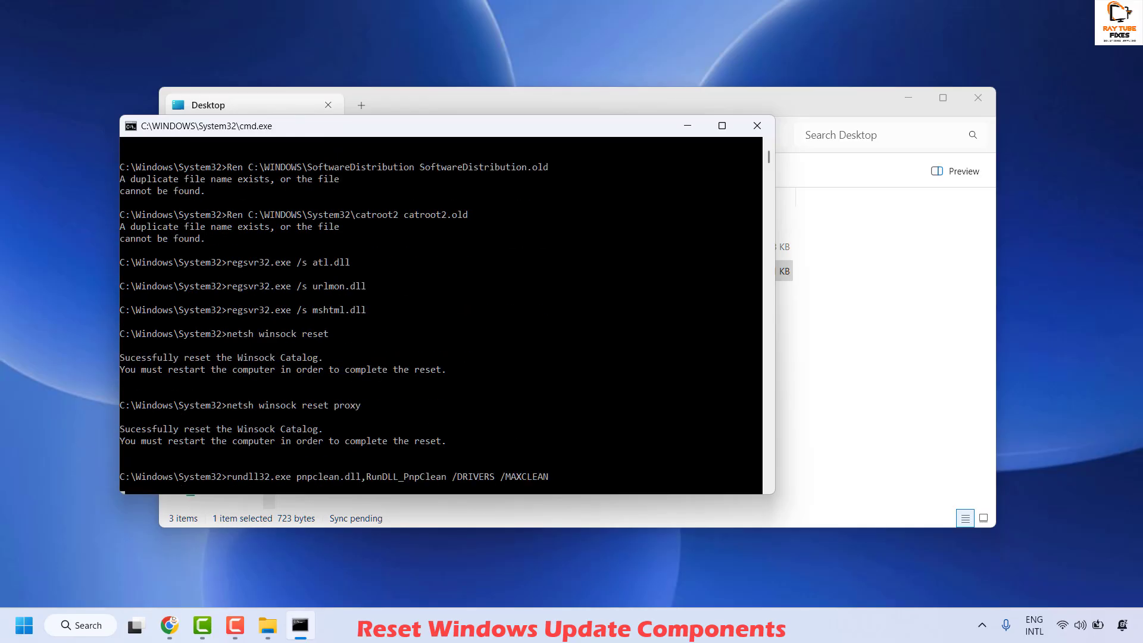
pyautogui.press('super+1')
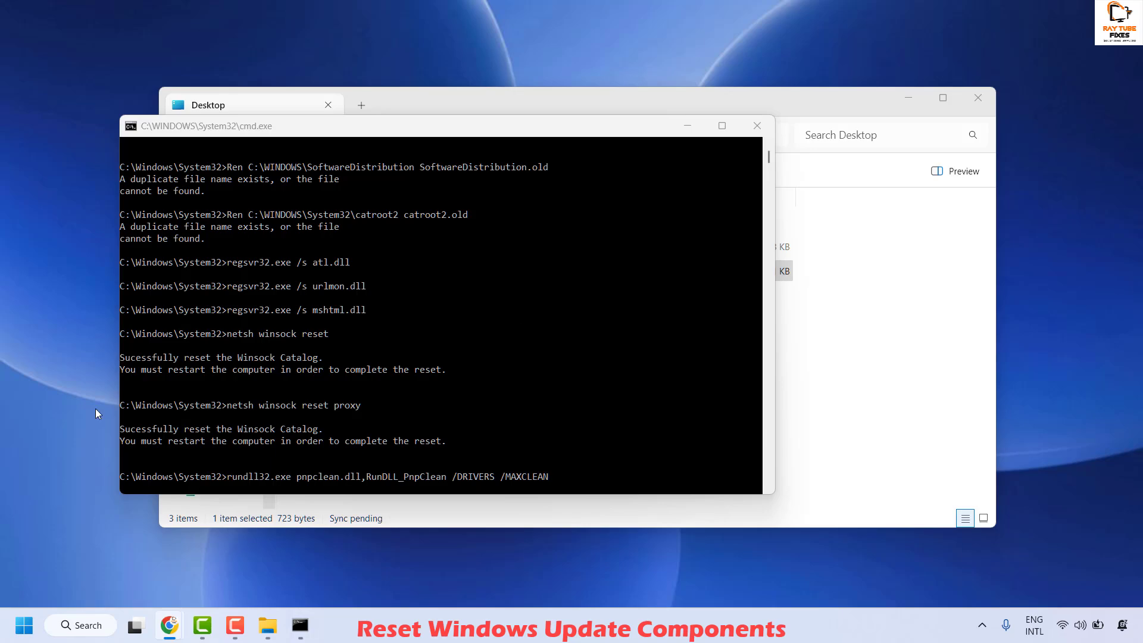
pyautogui.scroll(-4, 590, 306)
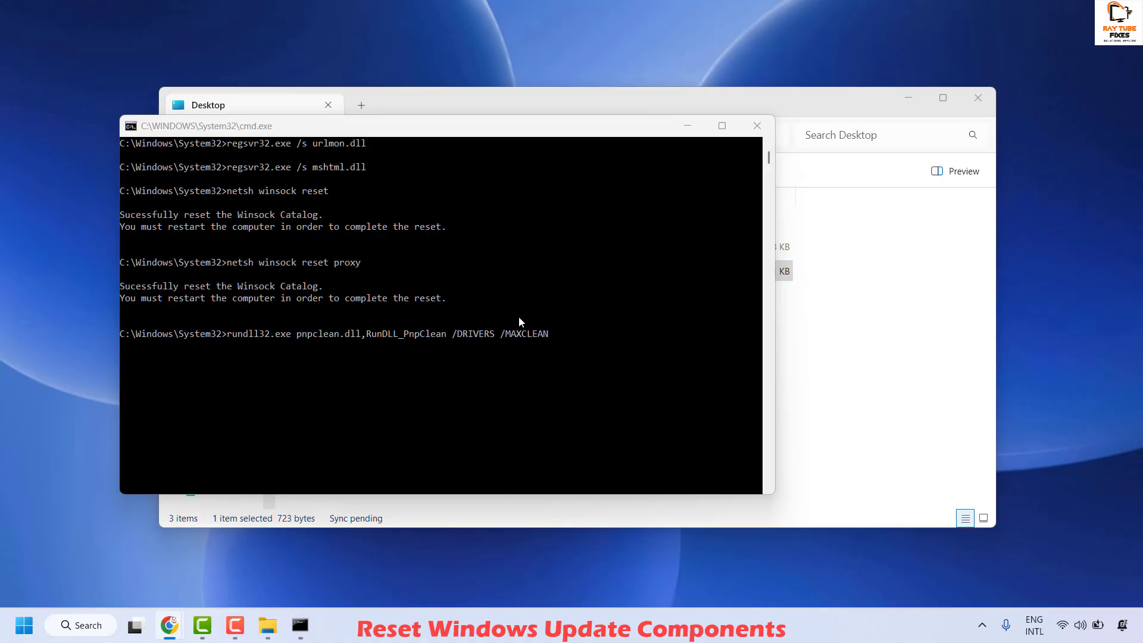
pyautogui.scroll(2, 519, 316)
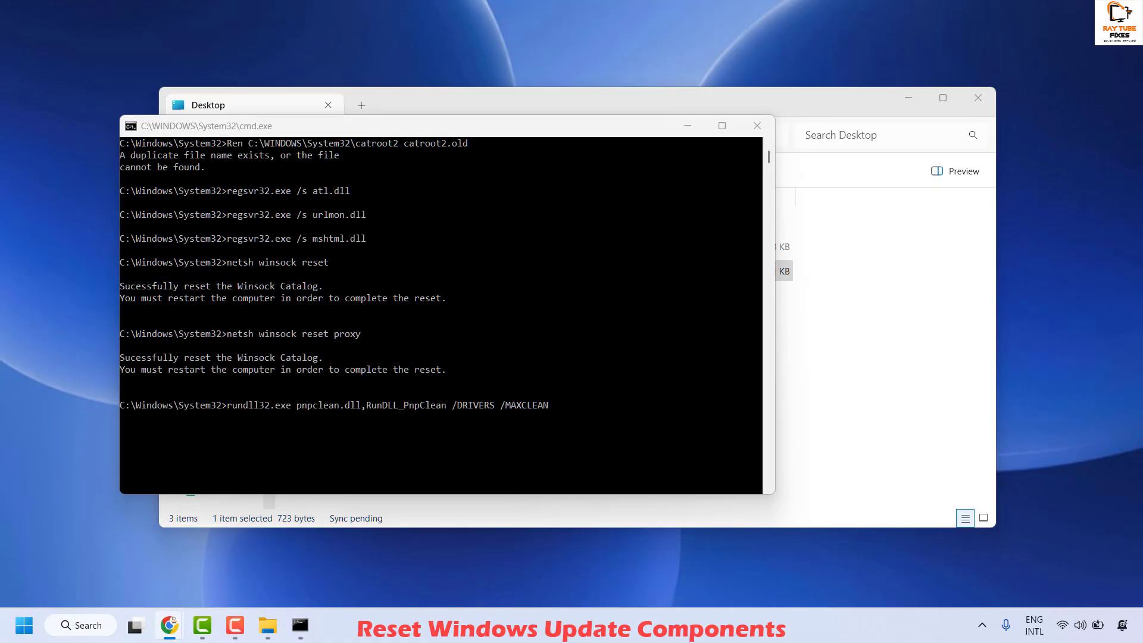
pyautogui.click(756, 126)
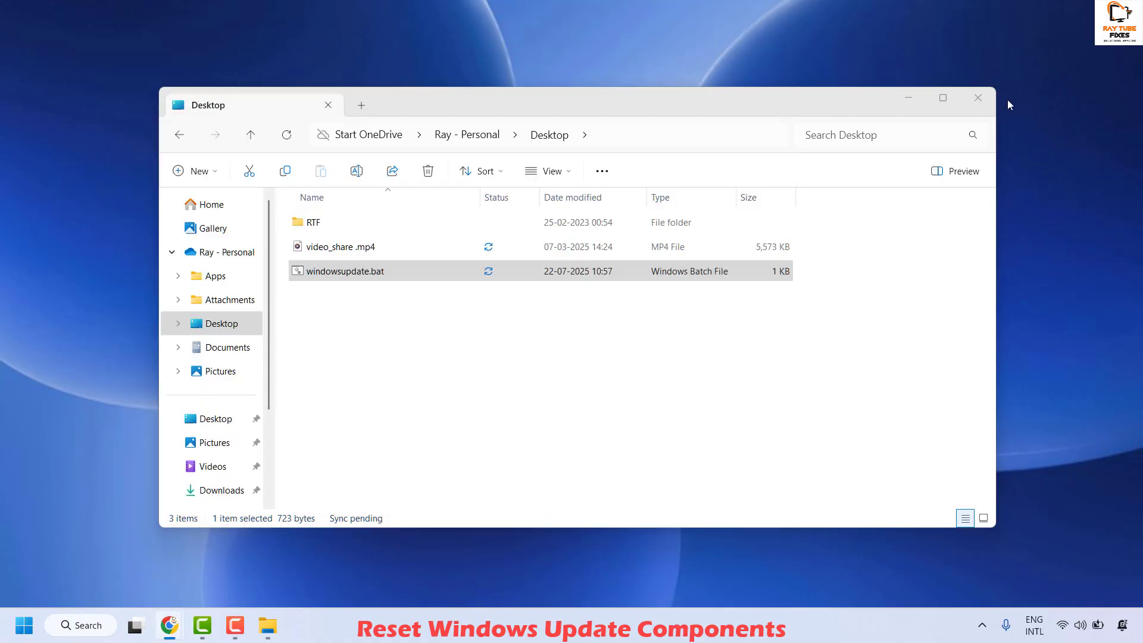
pyautogui.click(984, 99)
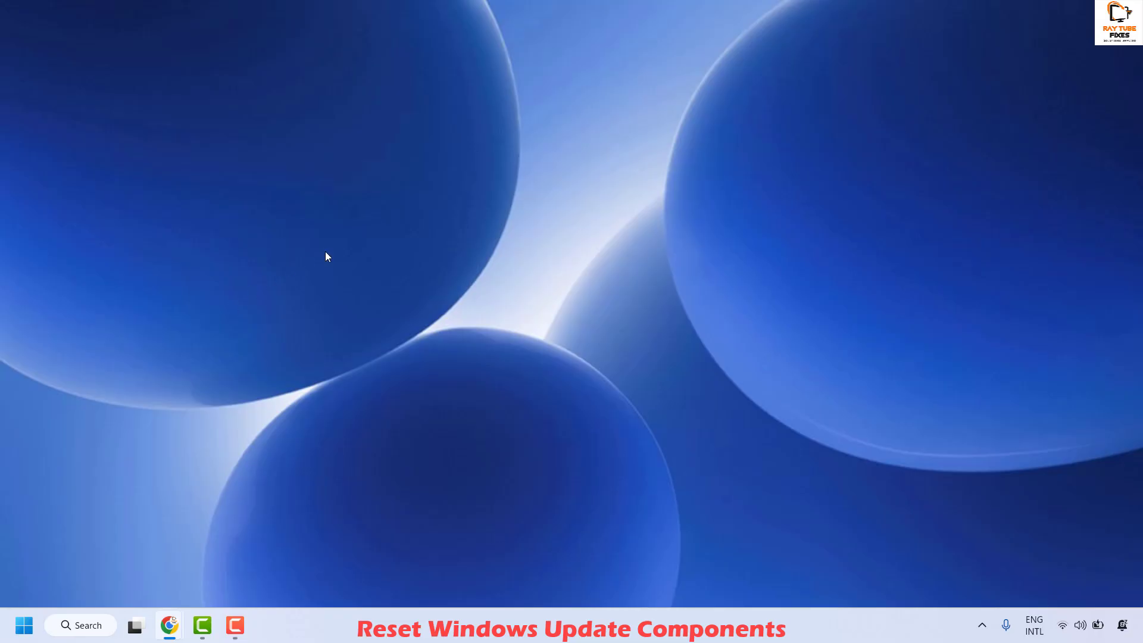
pyautogui.rightClick(23, 619)
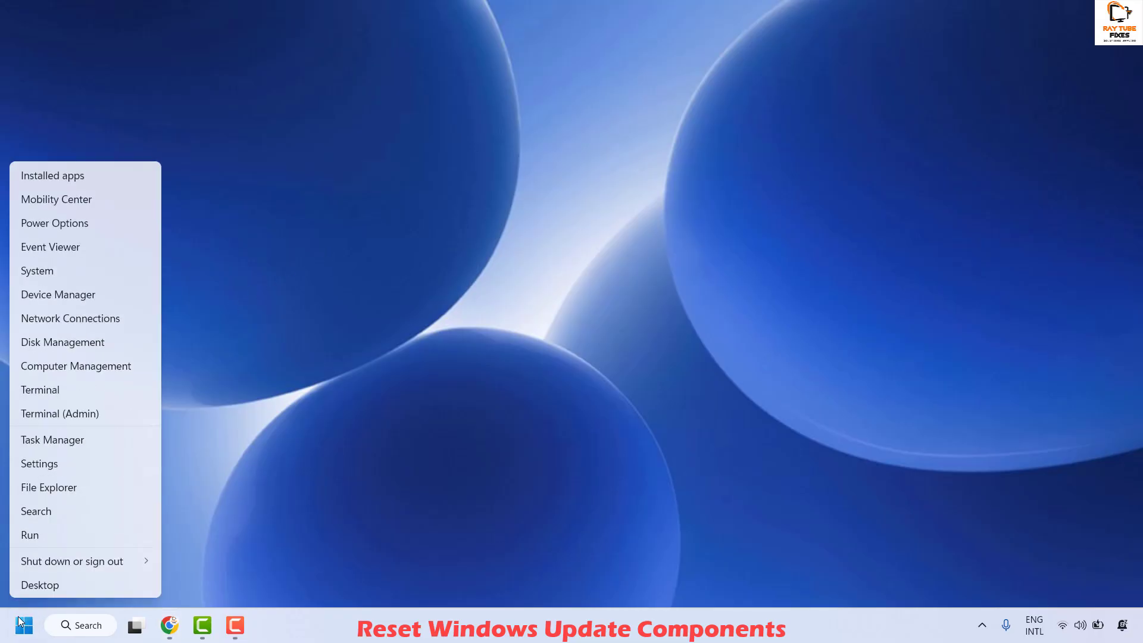
pyautogui.click(62, 466)
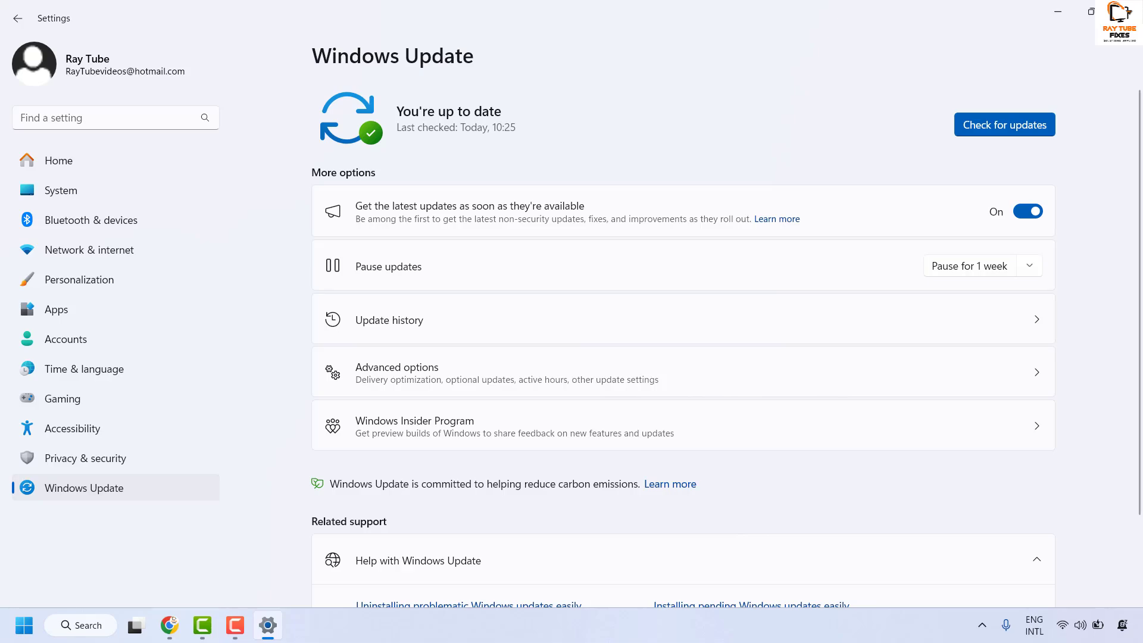
pyautogui.hotkey('alt', 'F4')
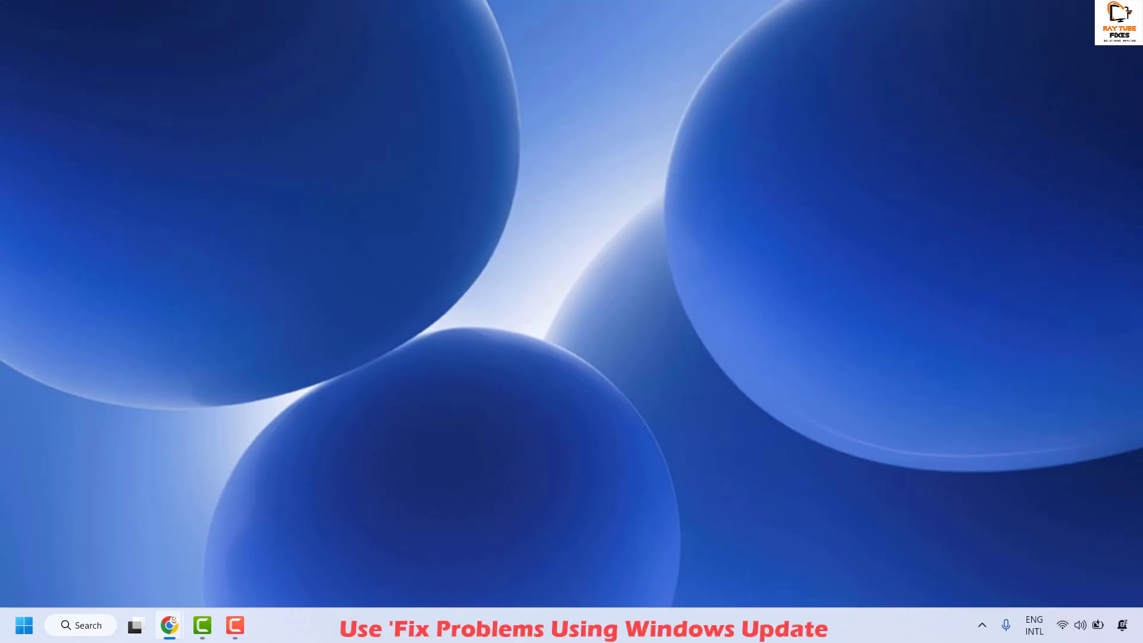
# Go from Settings through Windows Update > Advanced options to the Recovery page.
pyautogui.rightClick(8, 624)
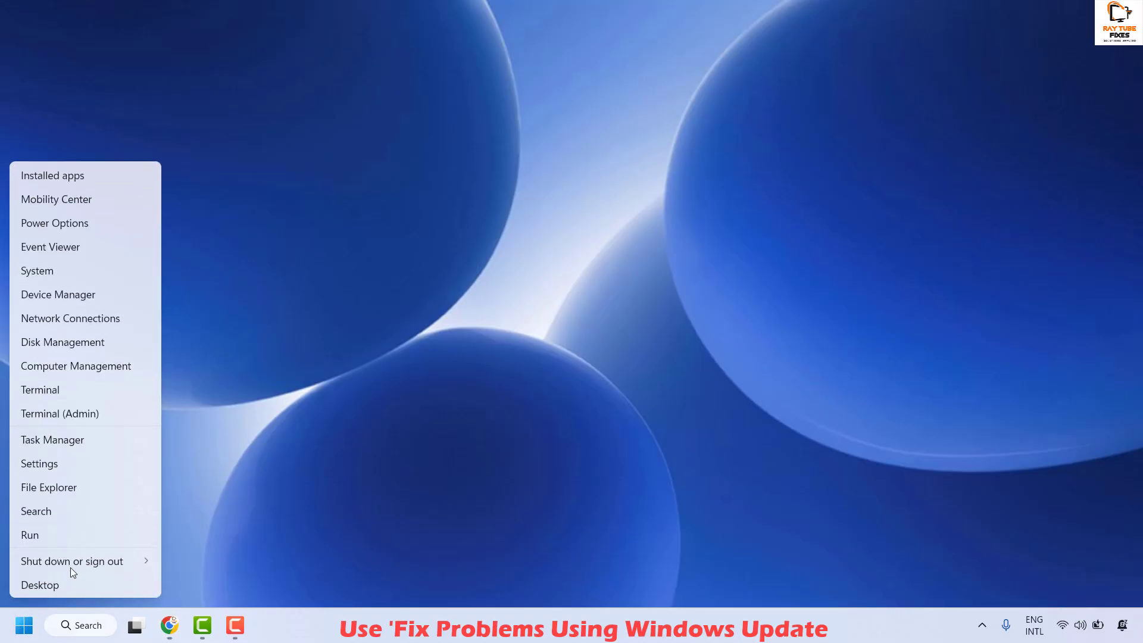
pyautogui.click(70, 464)
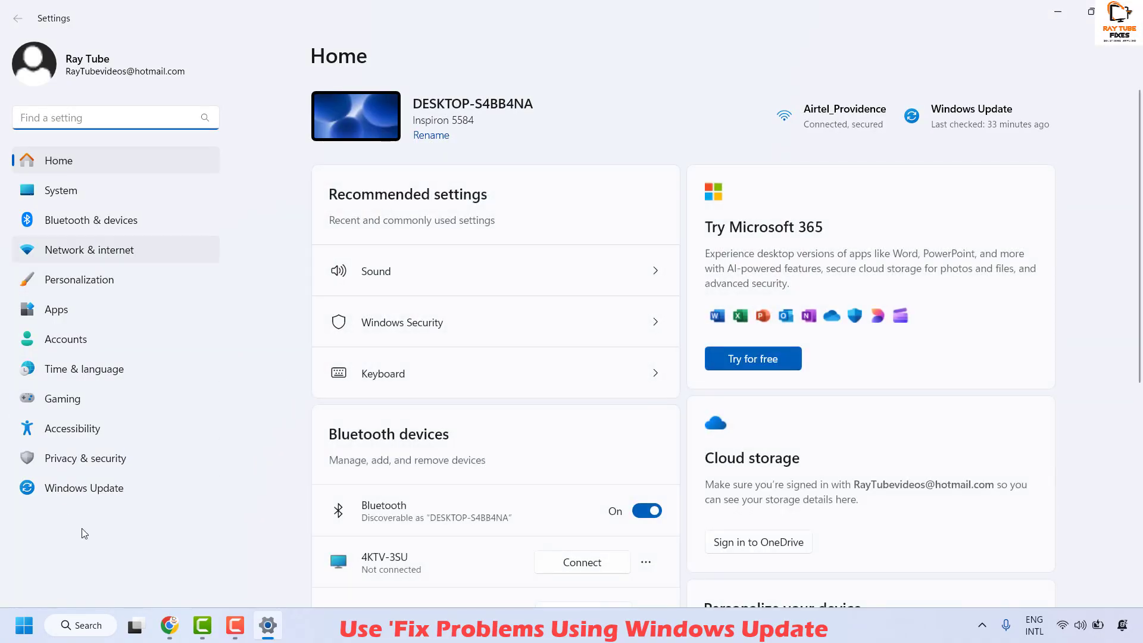
pyautogui.click(94, 482)
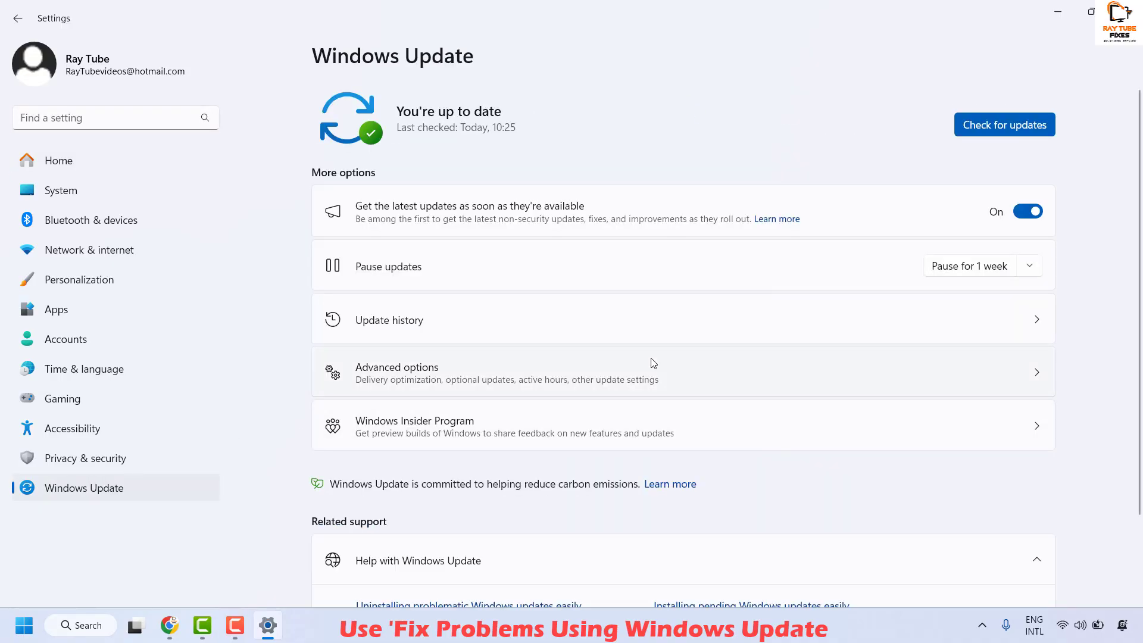
pyautogui.scroll(-3, 653, 362)
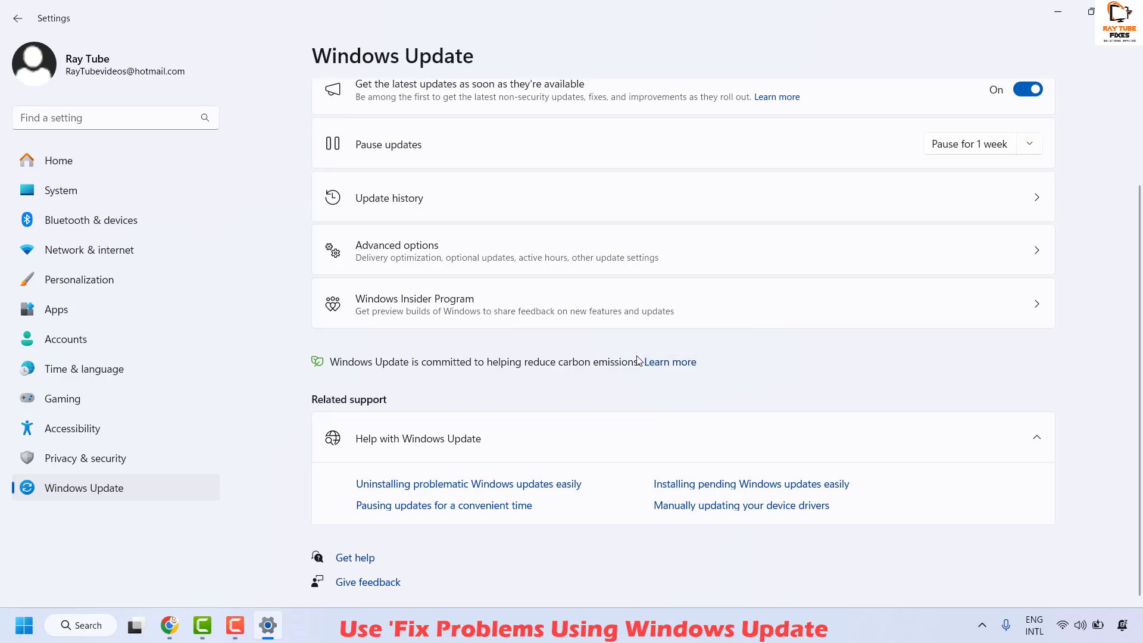
pyautogui.click(438, 257)
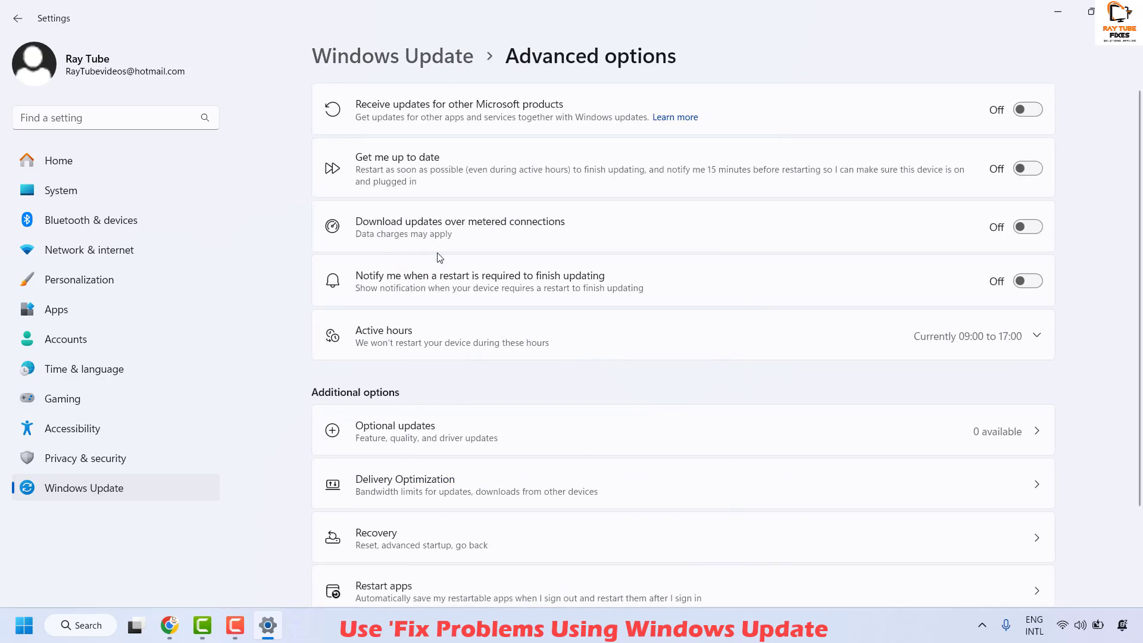
pyautogui.scroll(-3, 439, 260)
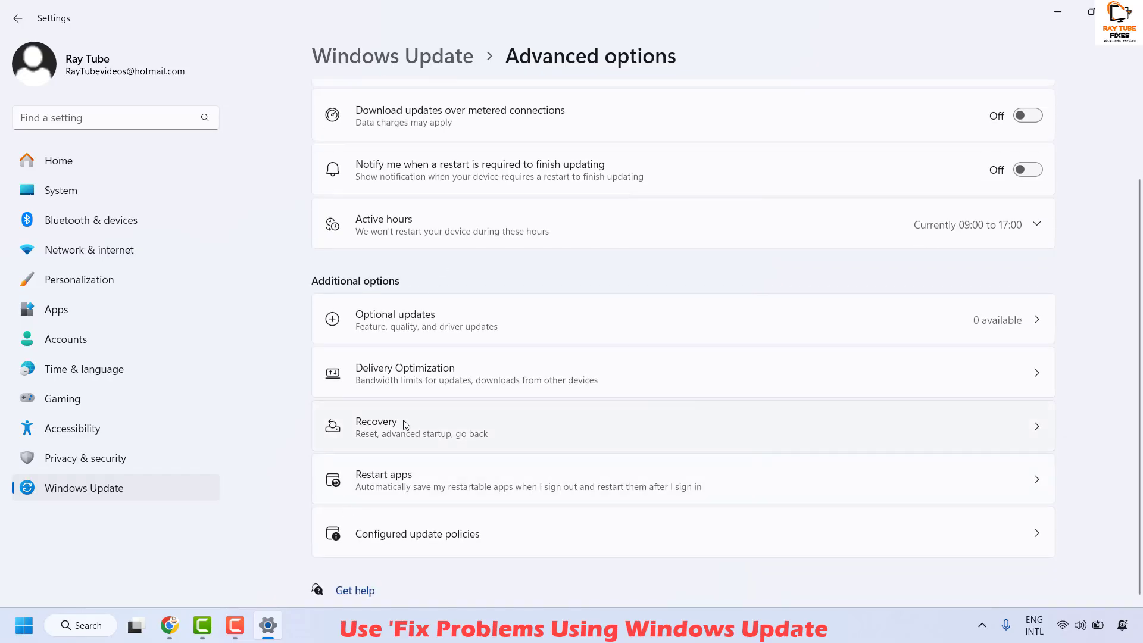
pyautogui.click(405, 425)
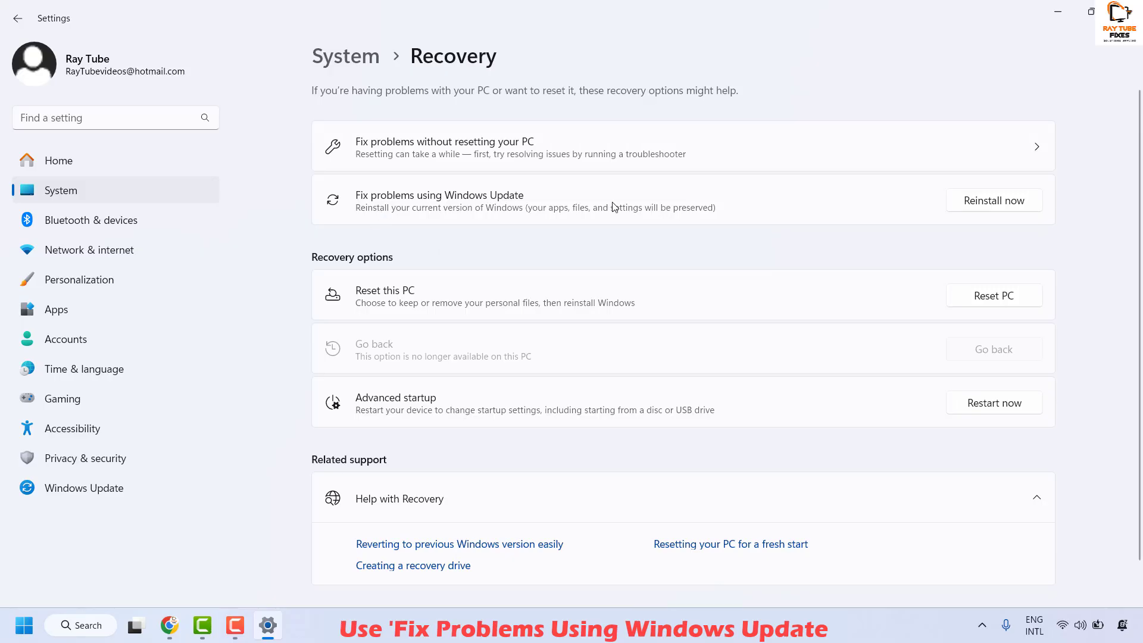
# Choose Reinstall now for Fix problems using Windows Update and confirm with OK, automatic restart off.
pyautogui.click(1000, 202)
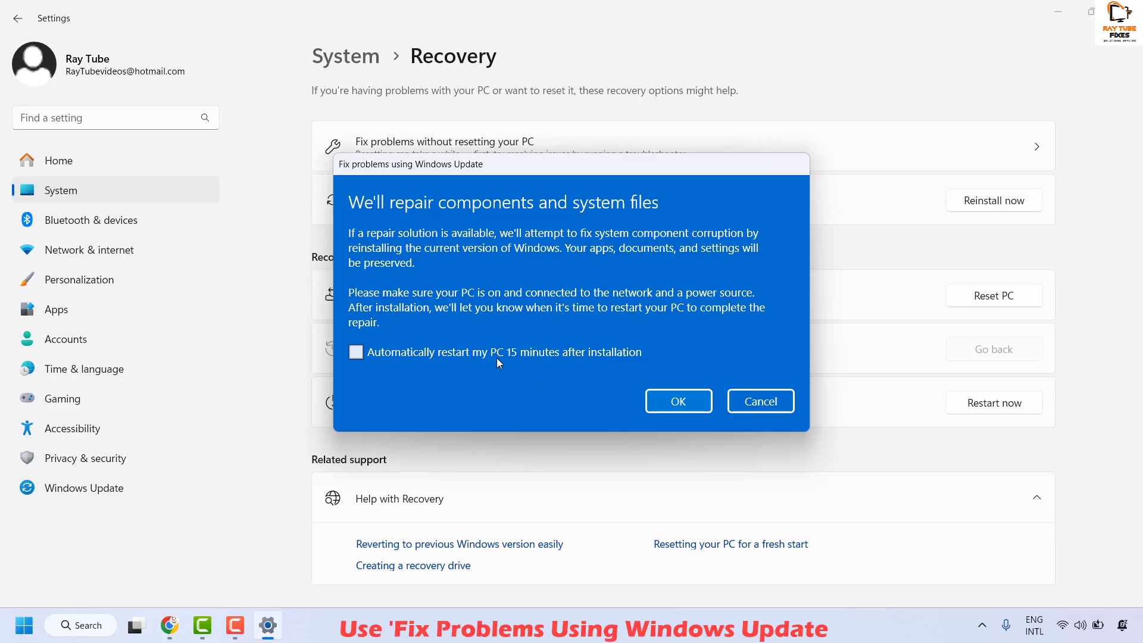
pyautogui.click(671, 400)
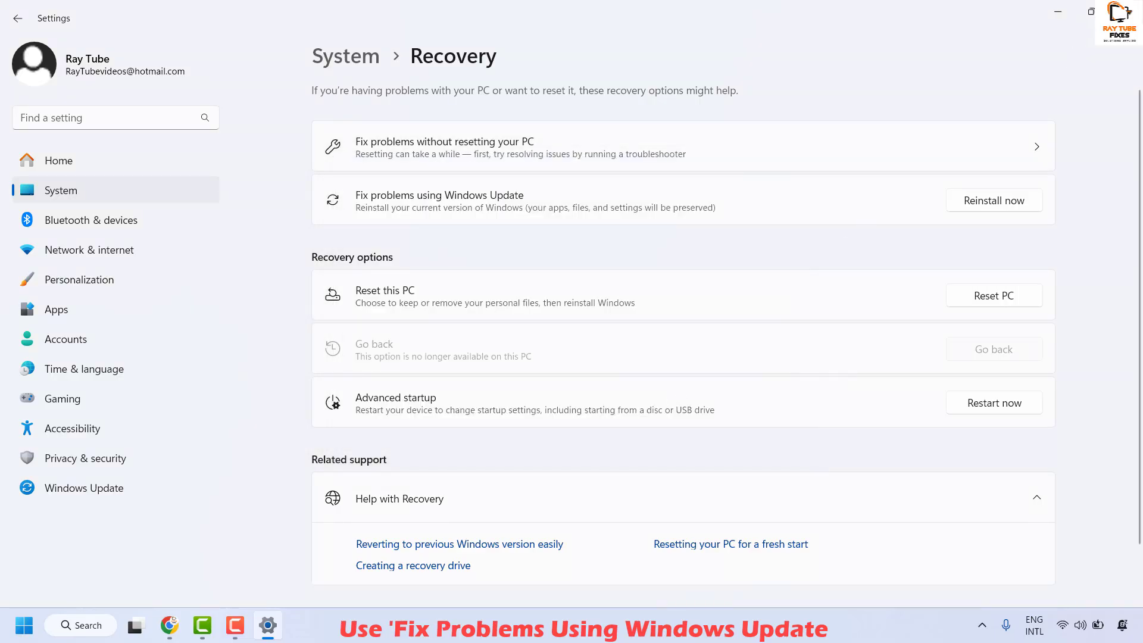